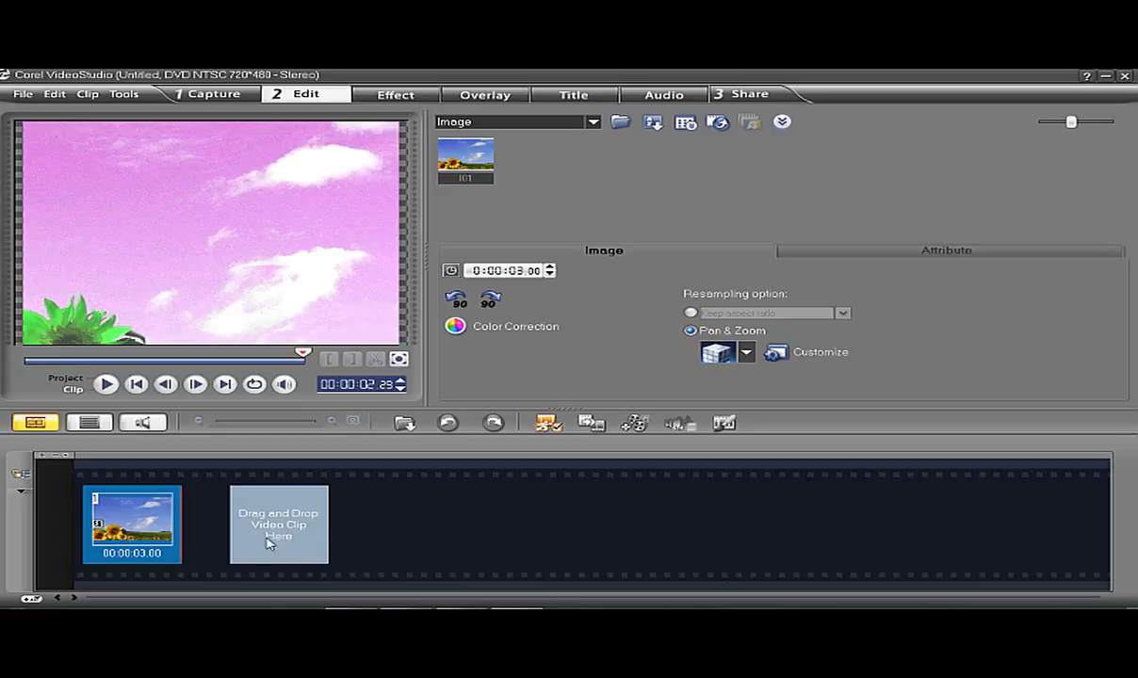
Delete the sunflower image clip from the storyboard and switch the media library to Audio
right_click(142, 492)
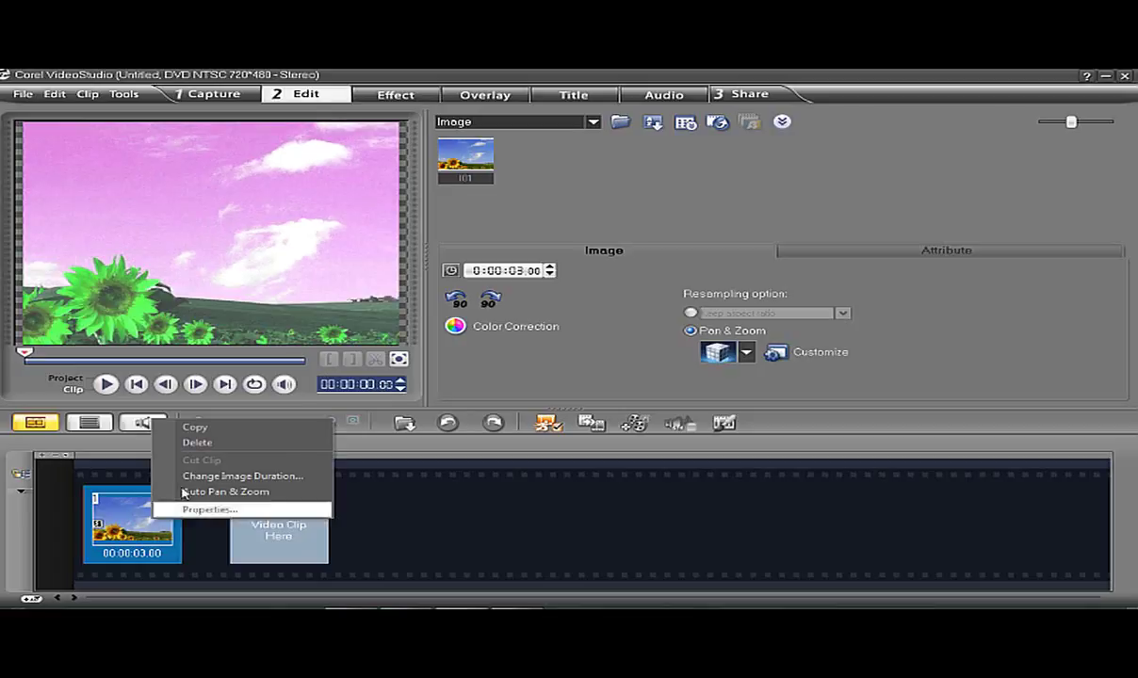
left_click(202, 443)
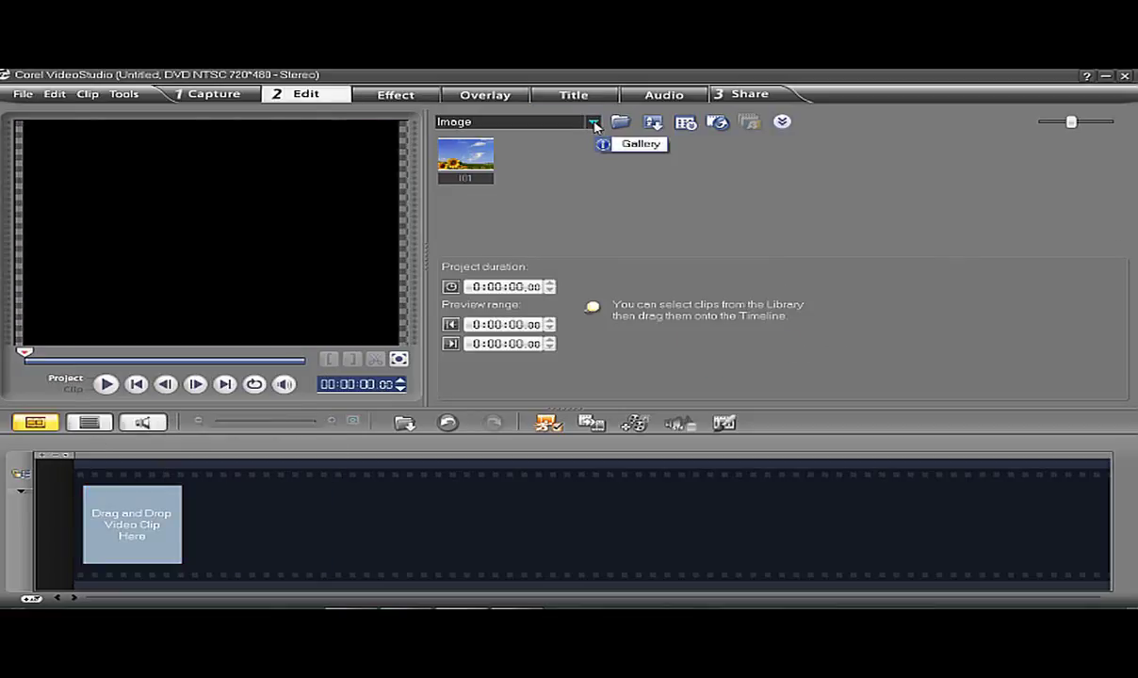
left_click(593, 123)
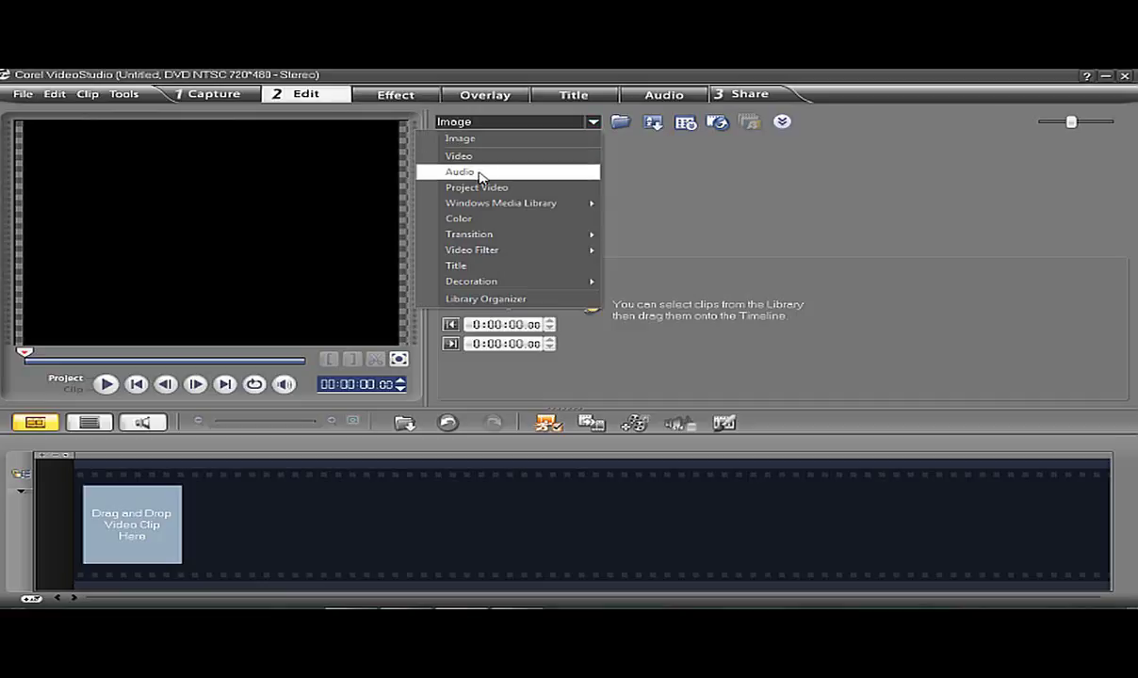
left_click(481, 173)
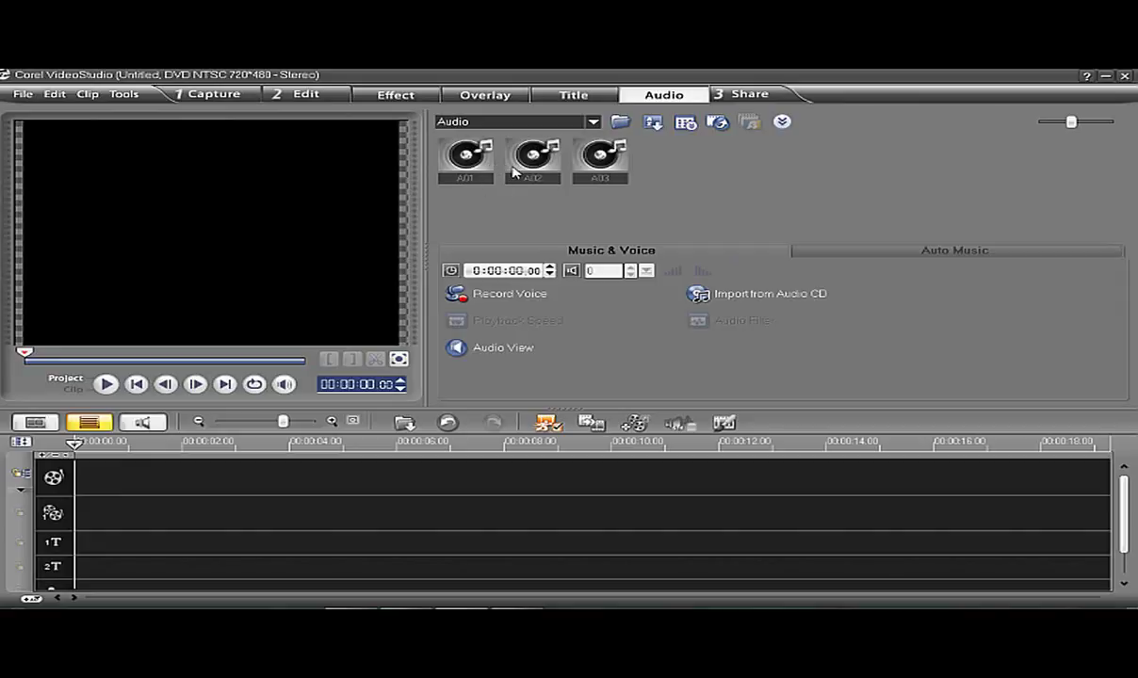
Browse the audio clips A01, A02 and A03 in the library and preview A01 for a few seconds
mouse_move(514, 170)
left_click(468, 167)
left_click(533, 160)
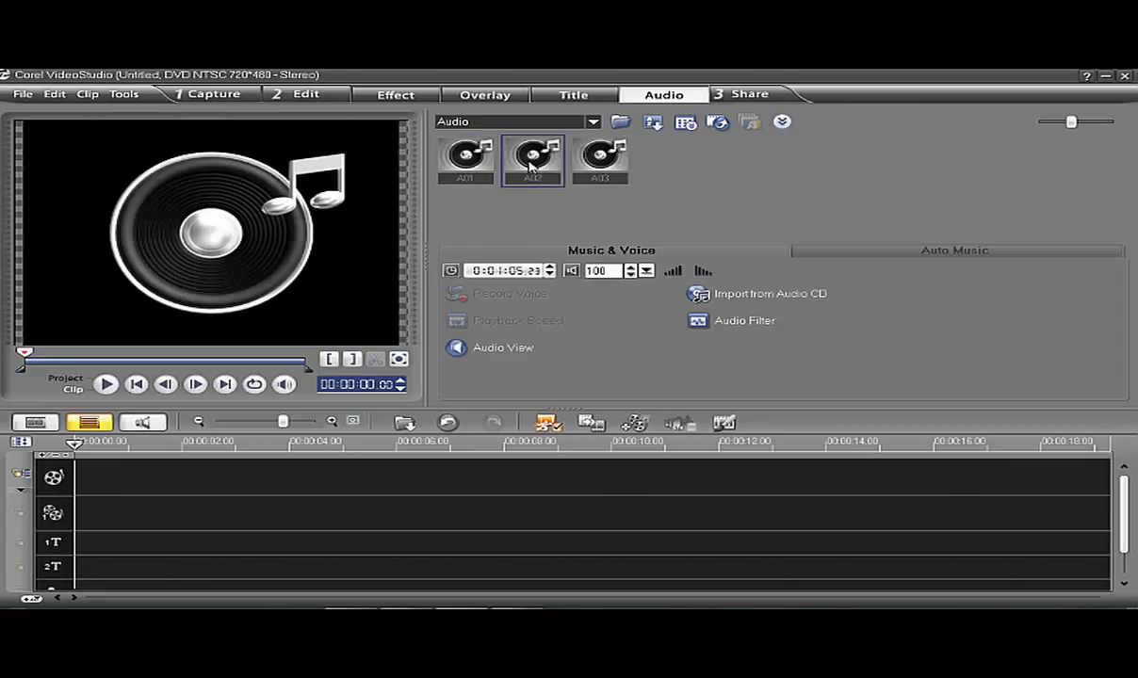
left_click(590, 153)
left_click(440, 162)
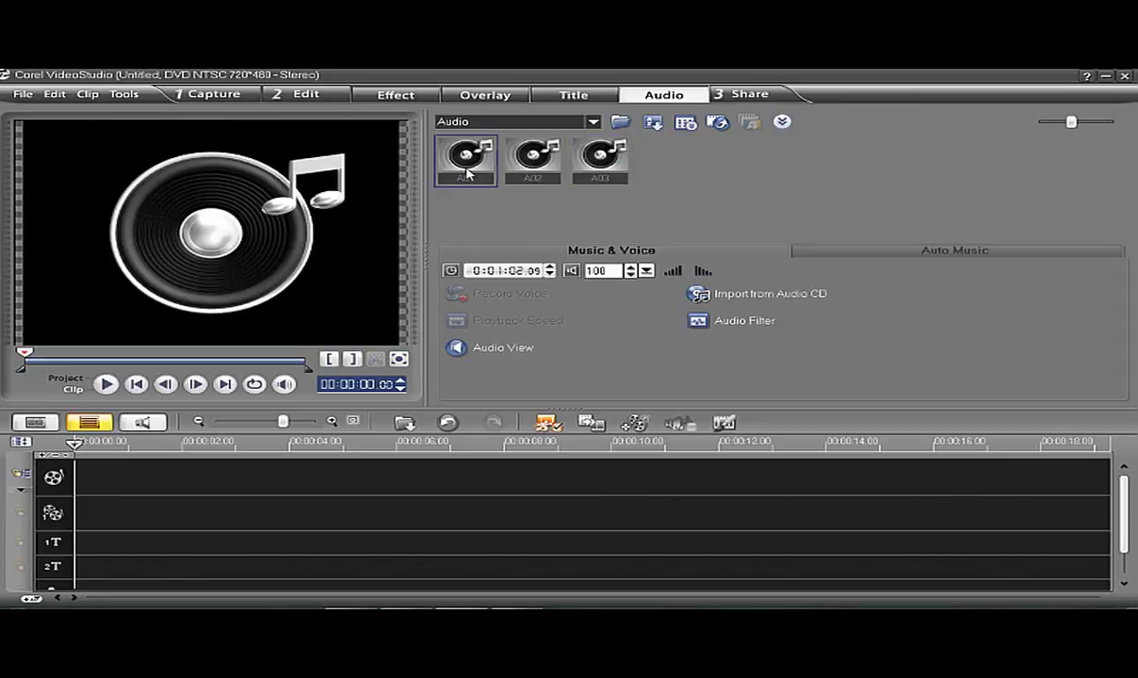
left_click(534, 162)
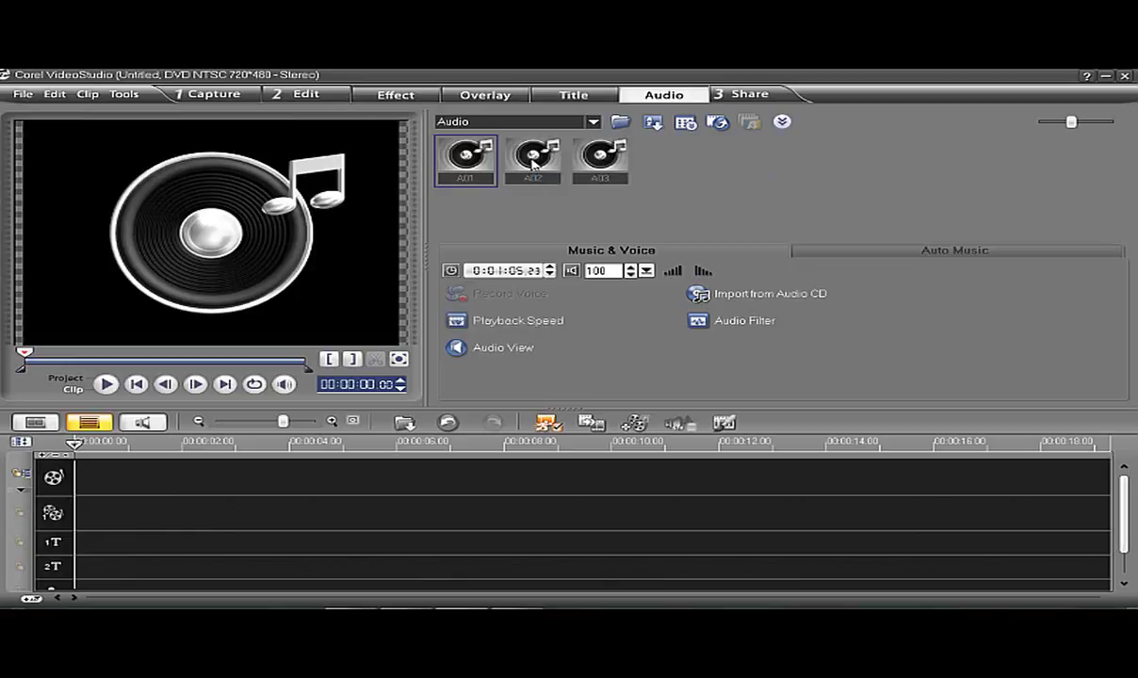
left_click(601, 167)
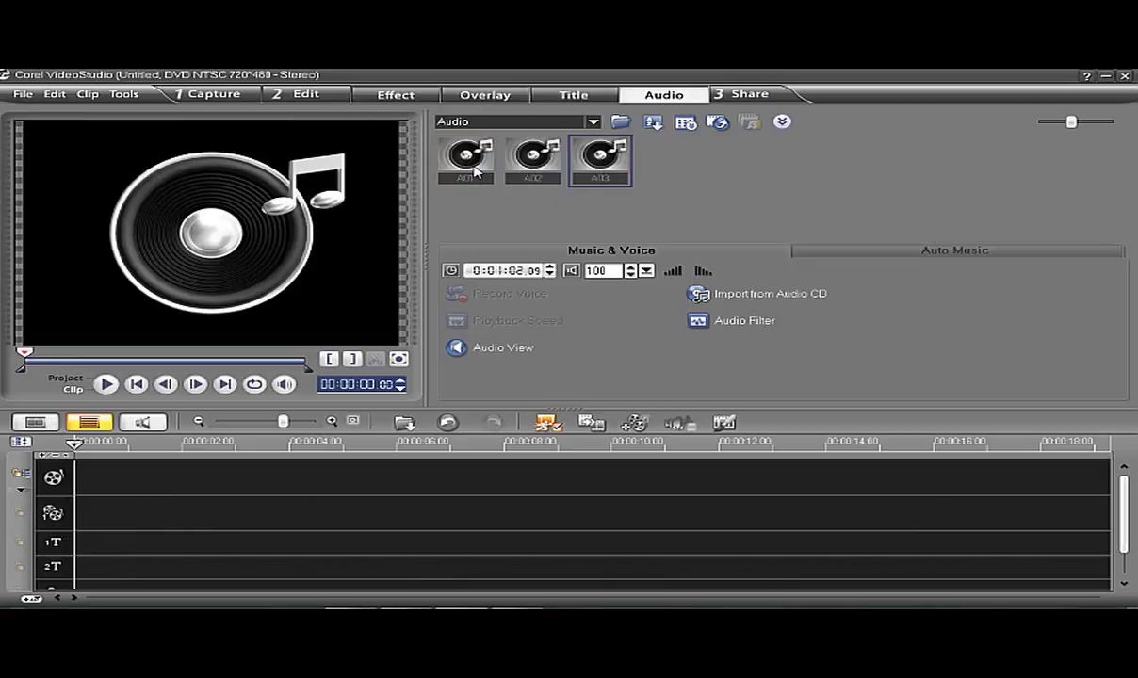
left_click(476, 167)
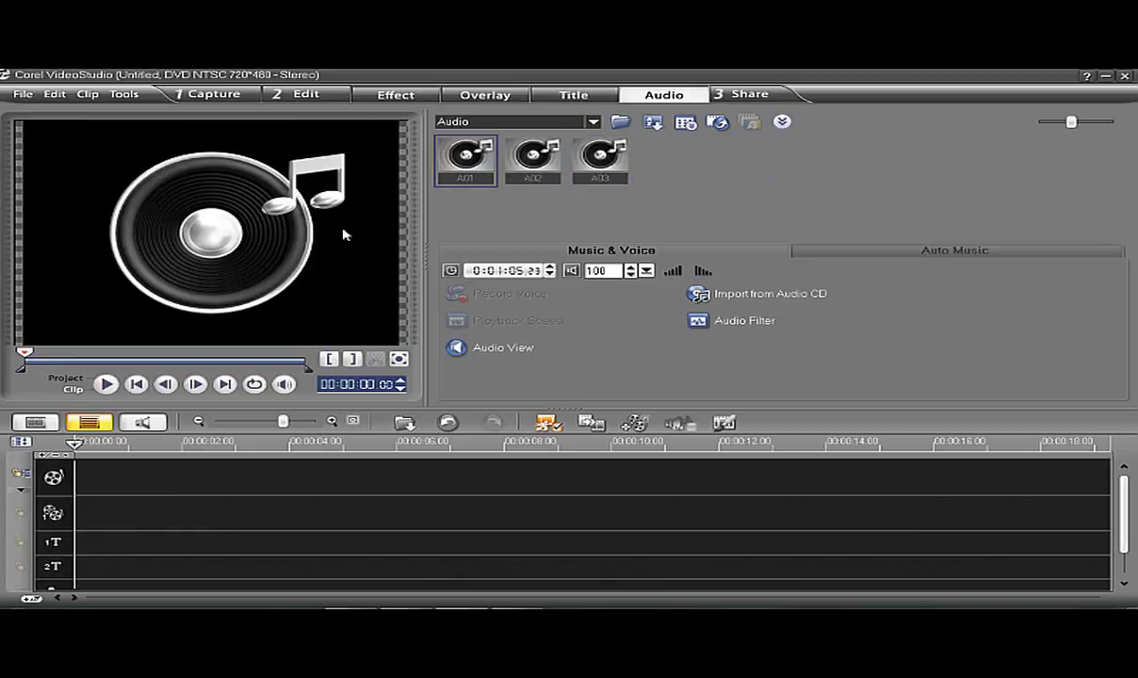
left_click(107, 385)
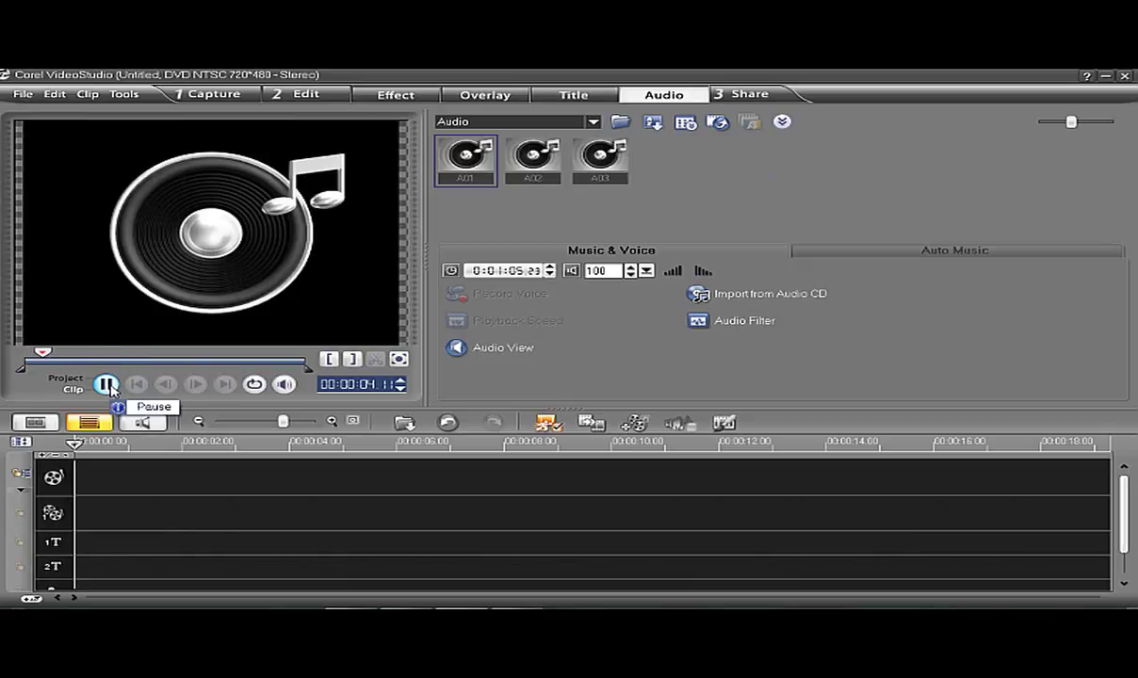
left_click(107, 384)
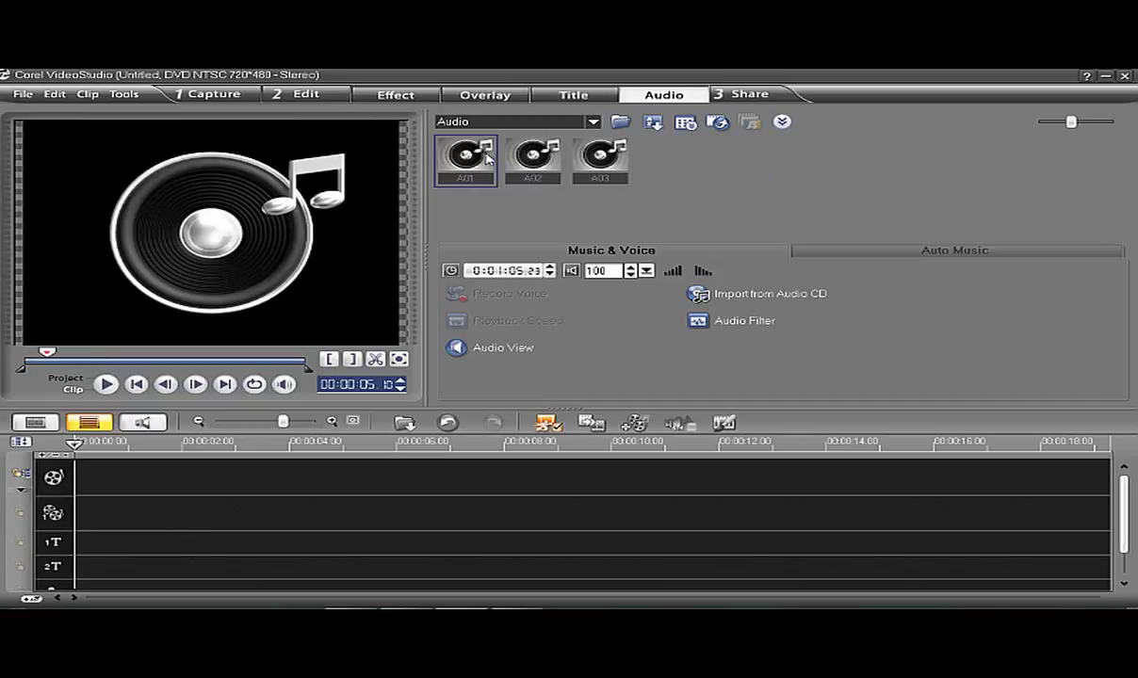
Add audio clip A01 at the start of the voice track and move it down to the music track
left_click_drag(477, 159, 79, 588)
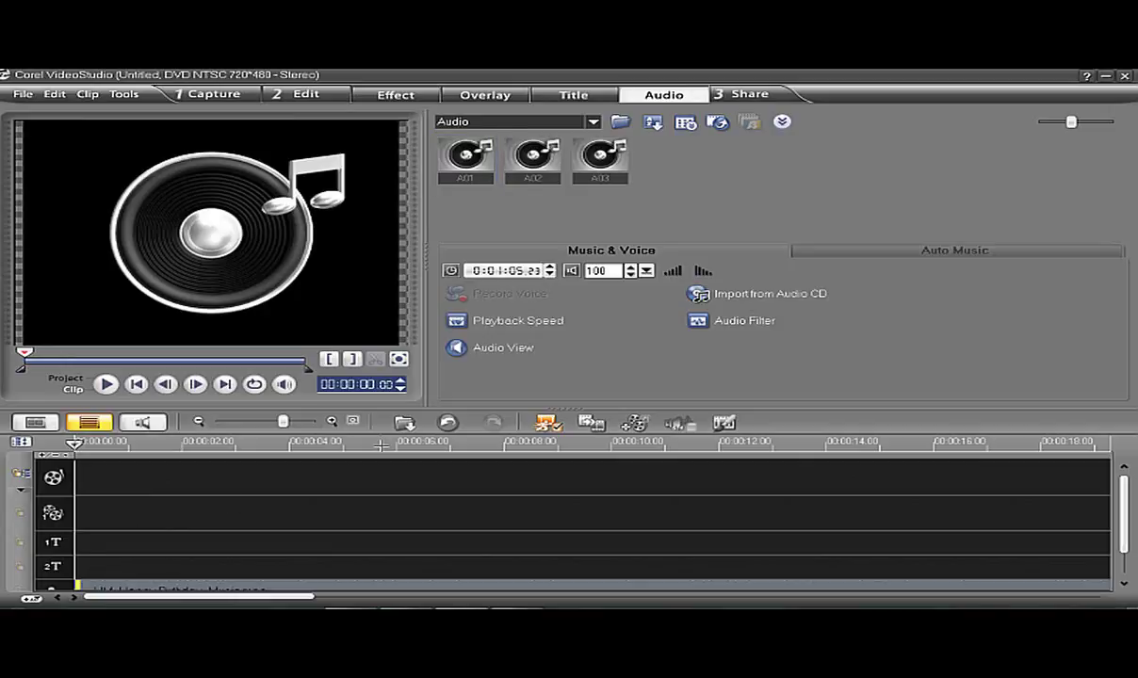
scroll(1060, 528, "down", 1)
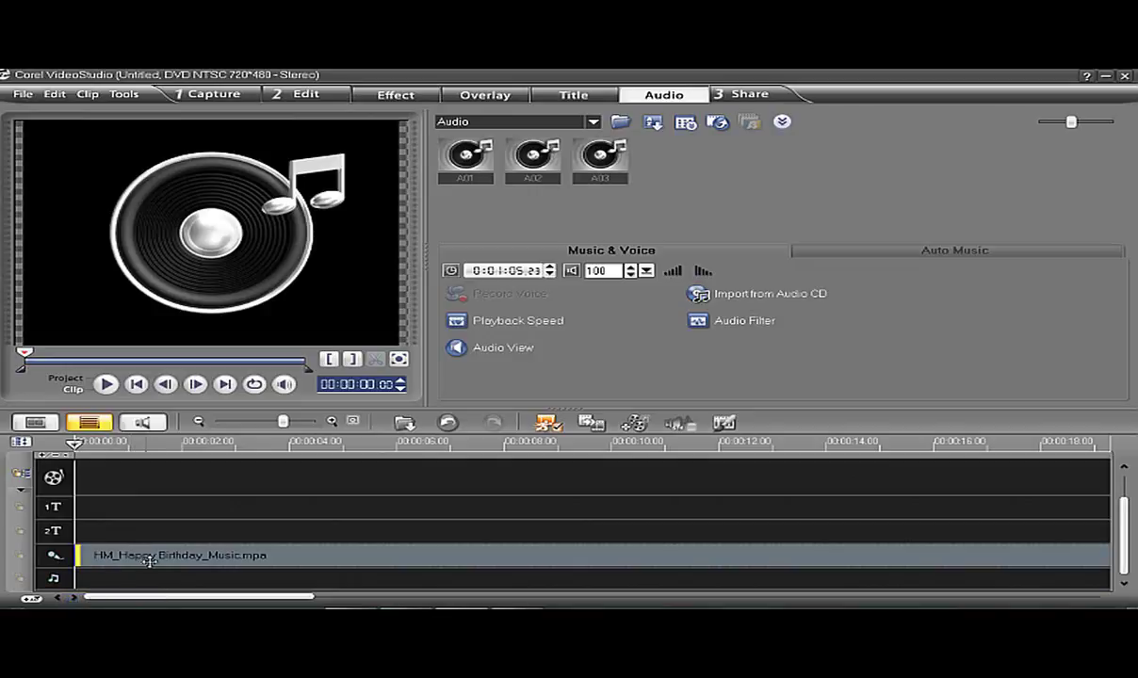
left_click_drag(144, 555, 125, 580)
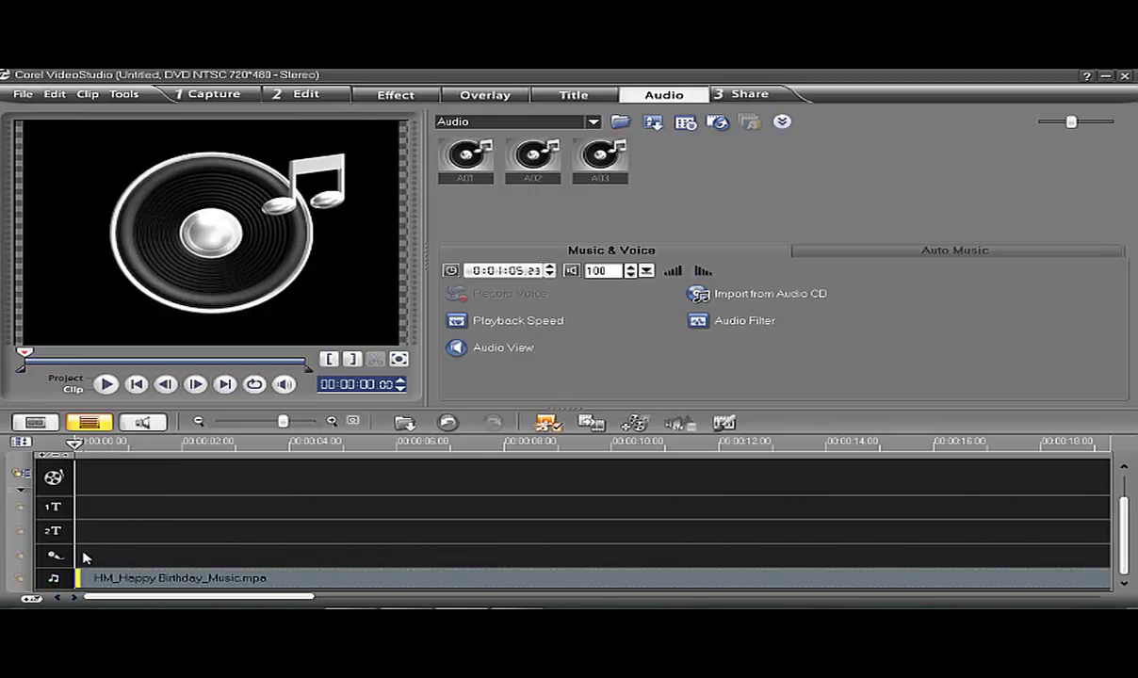
left_click_drag(87, 558, 94, 556)
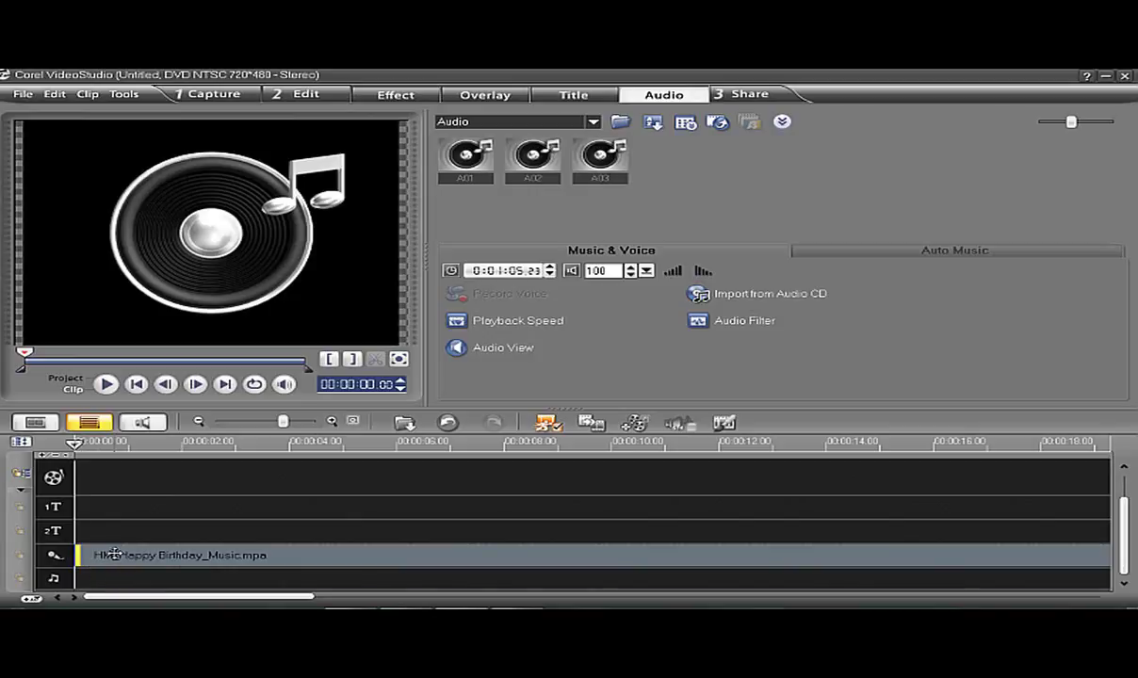
mouse_move(113, 556)
left_mouse_down()
mouse_move(100, 578)
mouse_move(113, 579)
left_mouse_up()
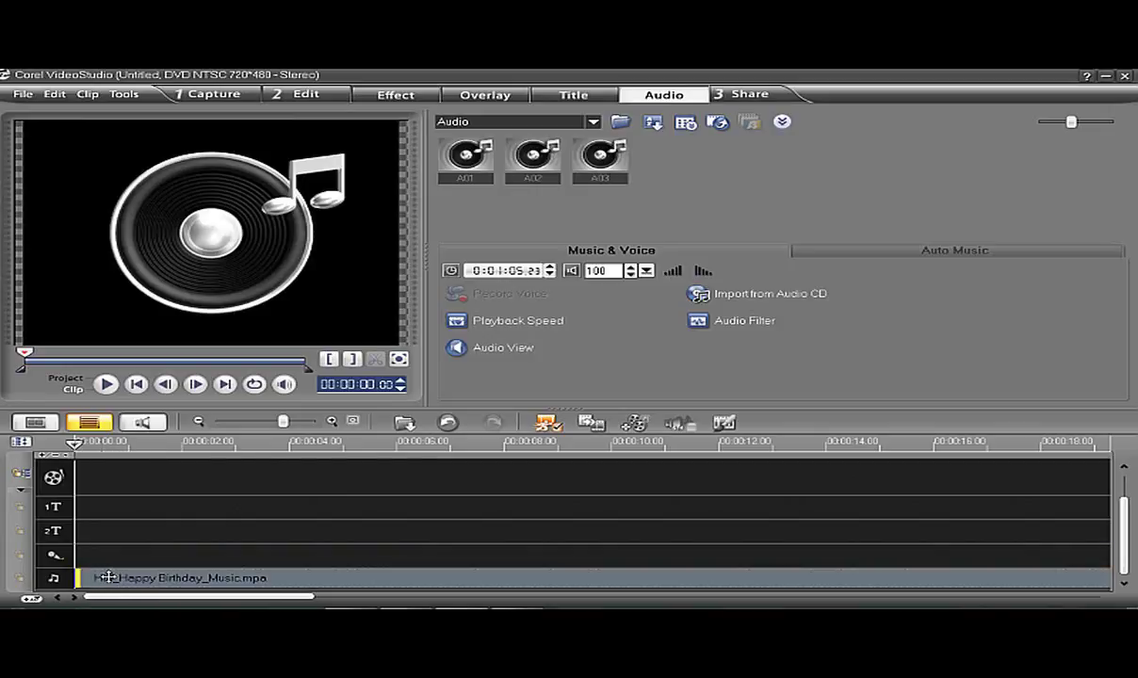
Set the duration of the HM_Happy Birthday_Music.mpa clip on the music track to 0:00:22.23
left_click(144, 556)
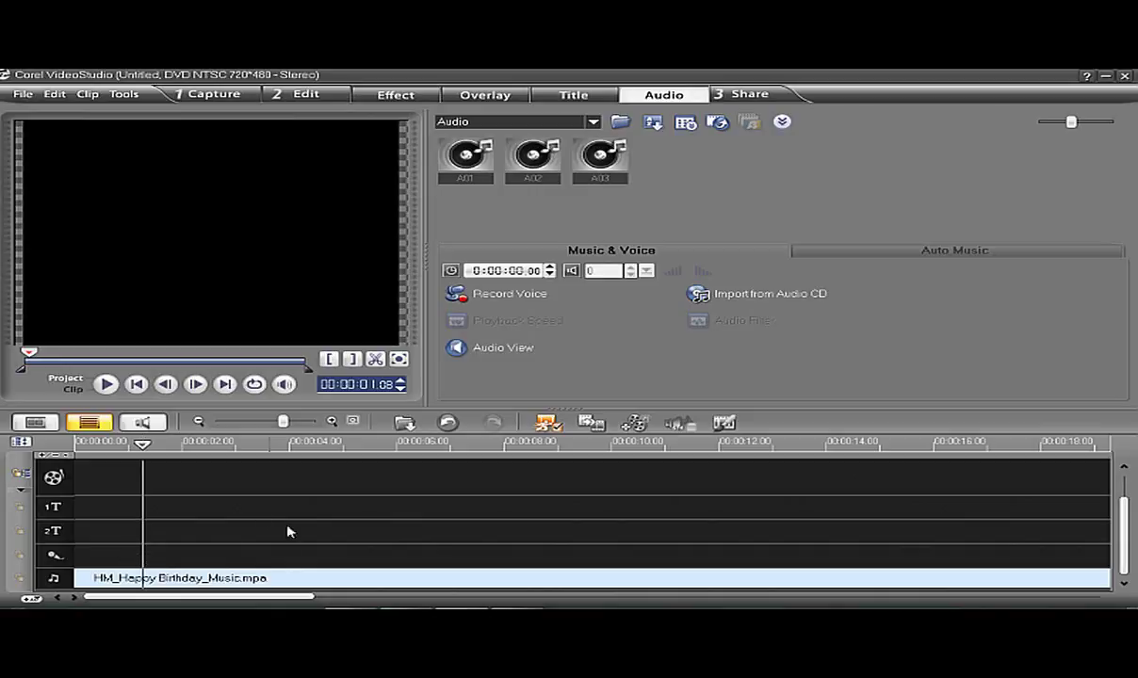
left_click(227, 578)
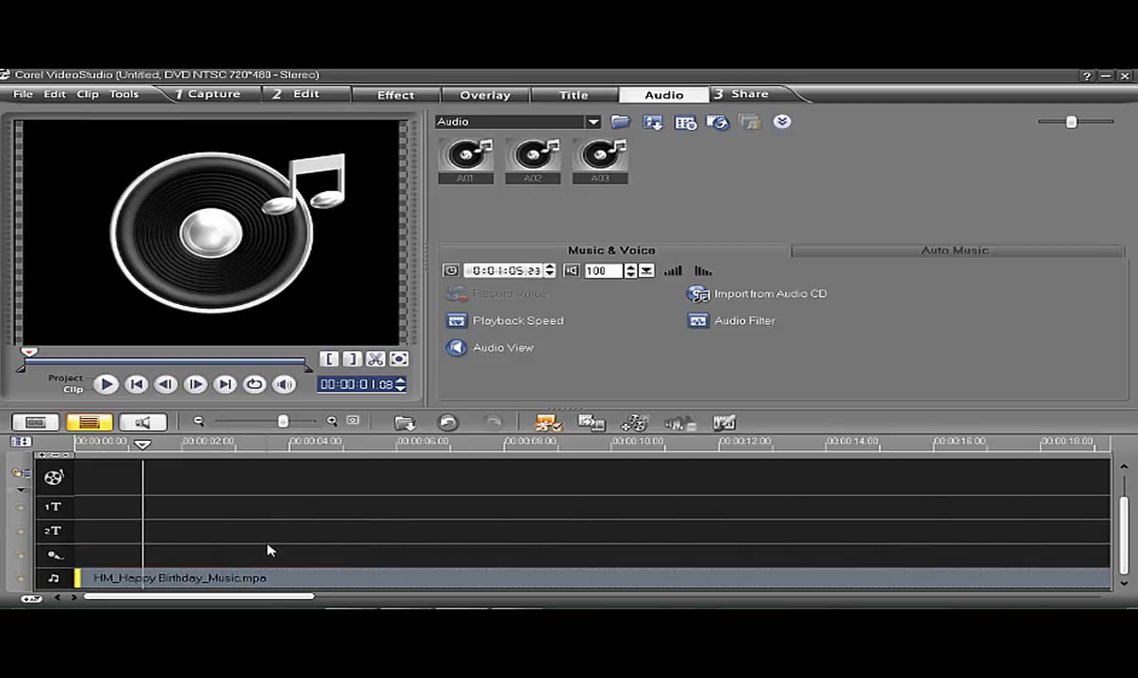
left_click(221, 506)
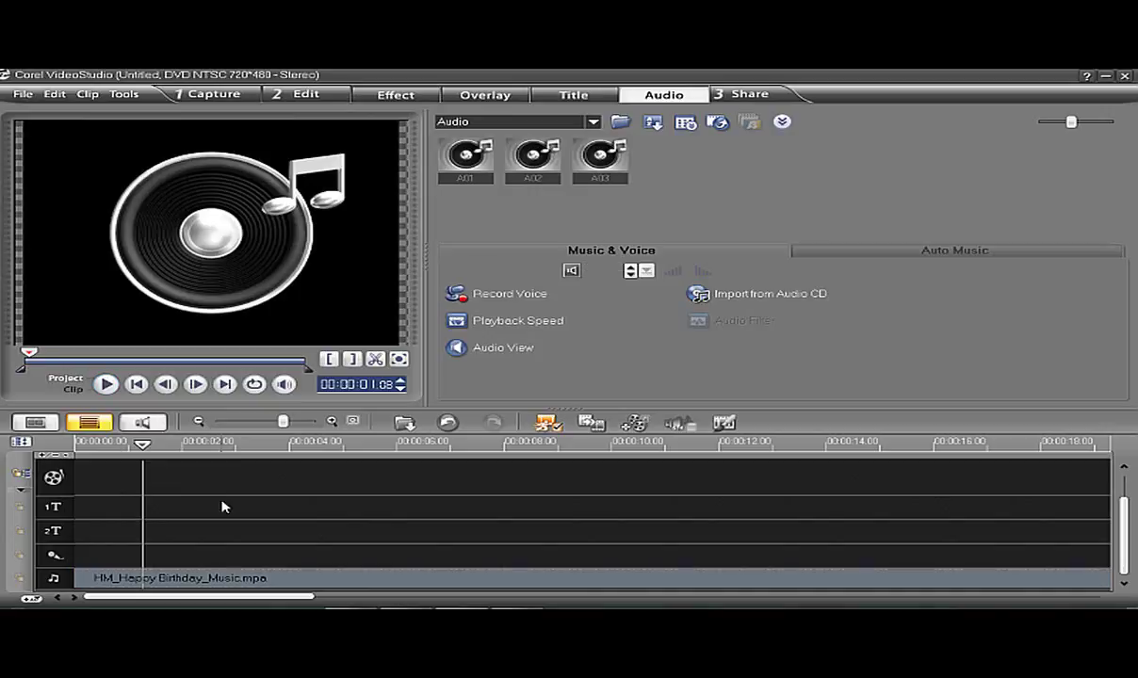
left_click(168, 580)
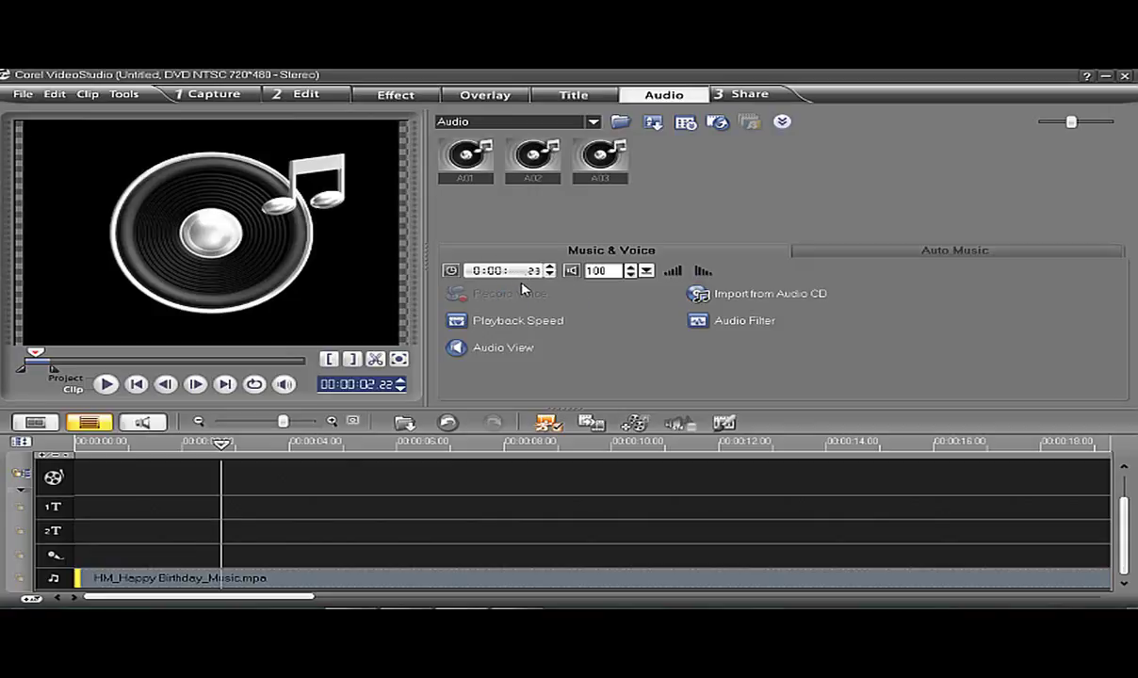
Examine the music clip's waveform in Audio View and return to the timeline view
left_click(503, 348)
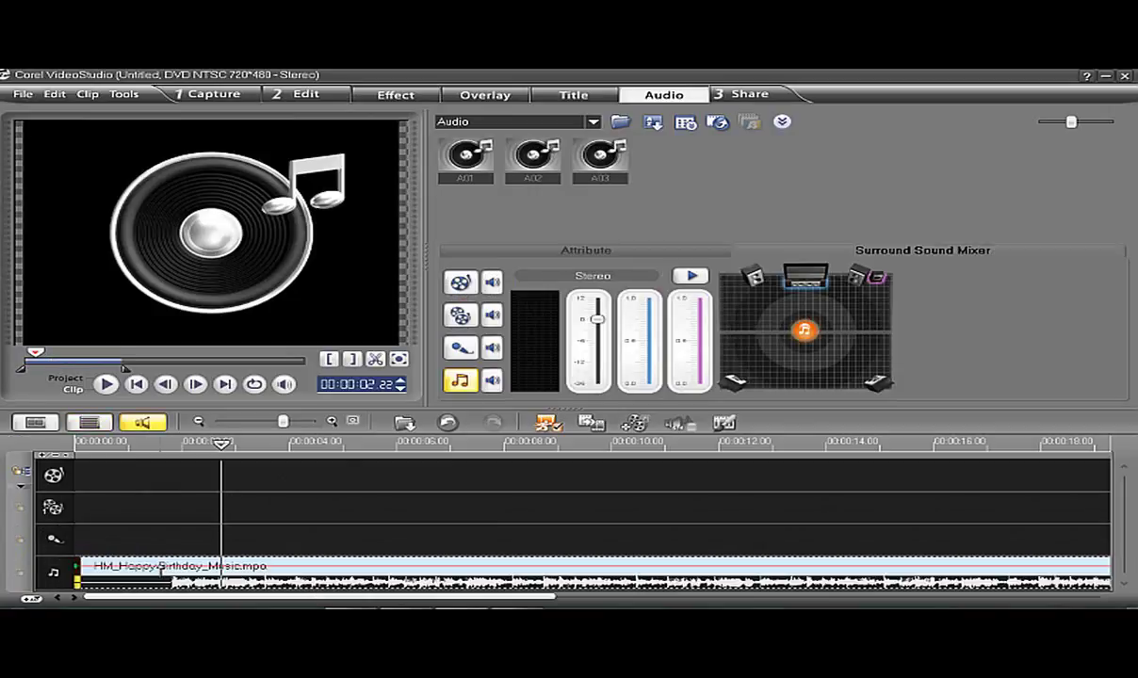
left_click(89, 422)
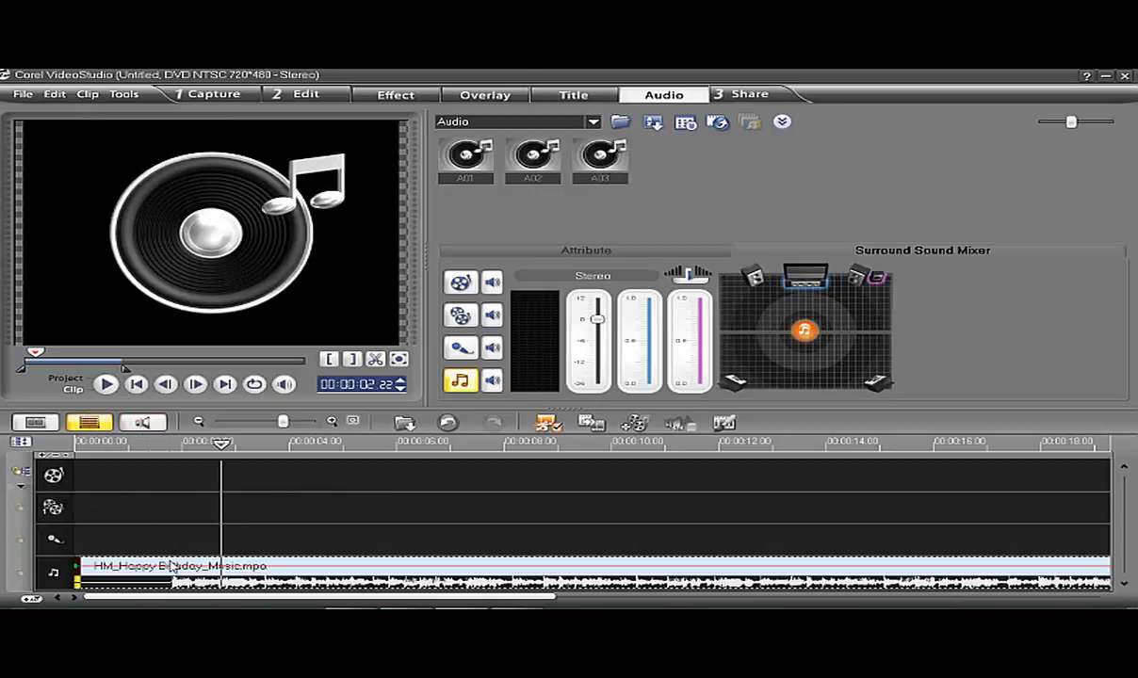
left_click(1122, 568)
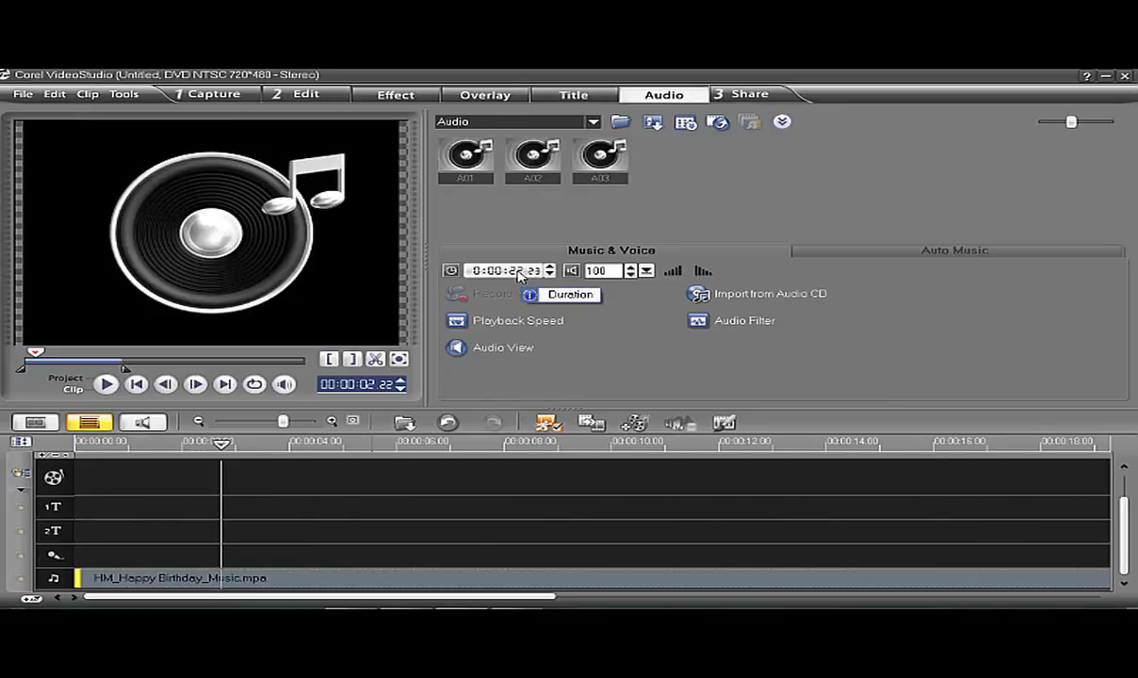
Play the project from near the beginning of the timeline to preview the shortened music, and pause it
left_click(127, 481)
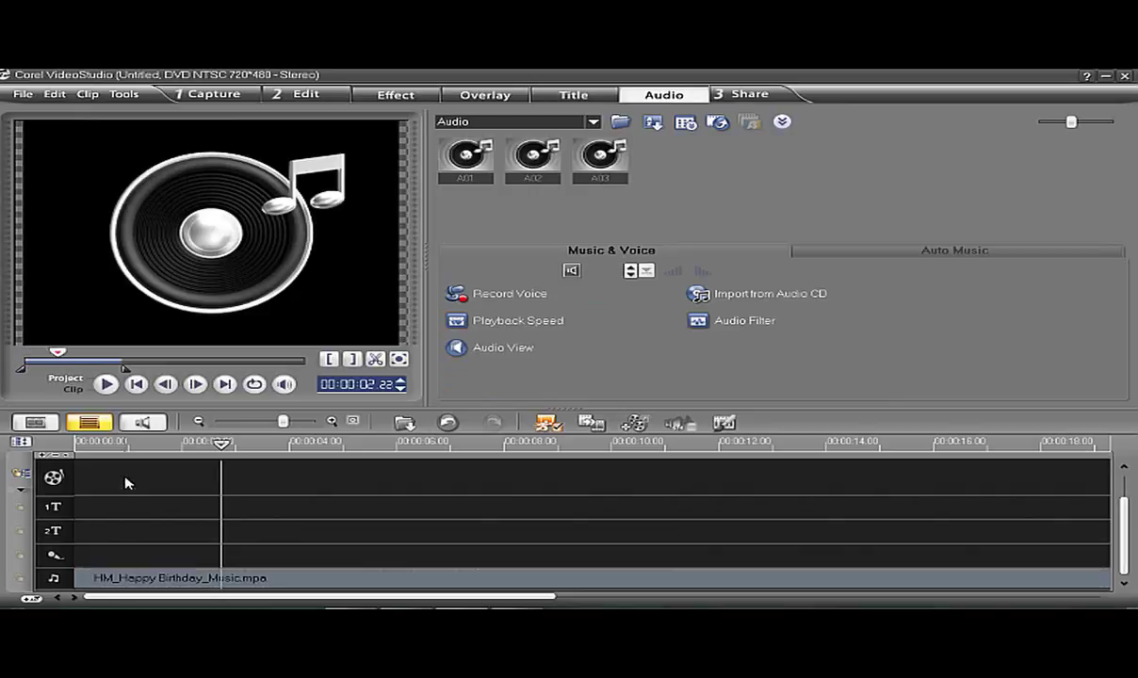
left_click(105, 384)
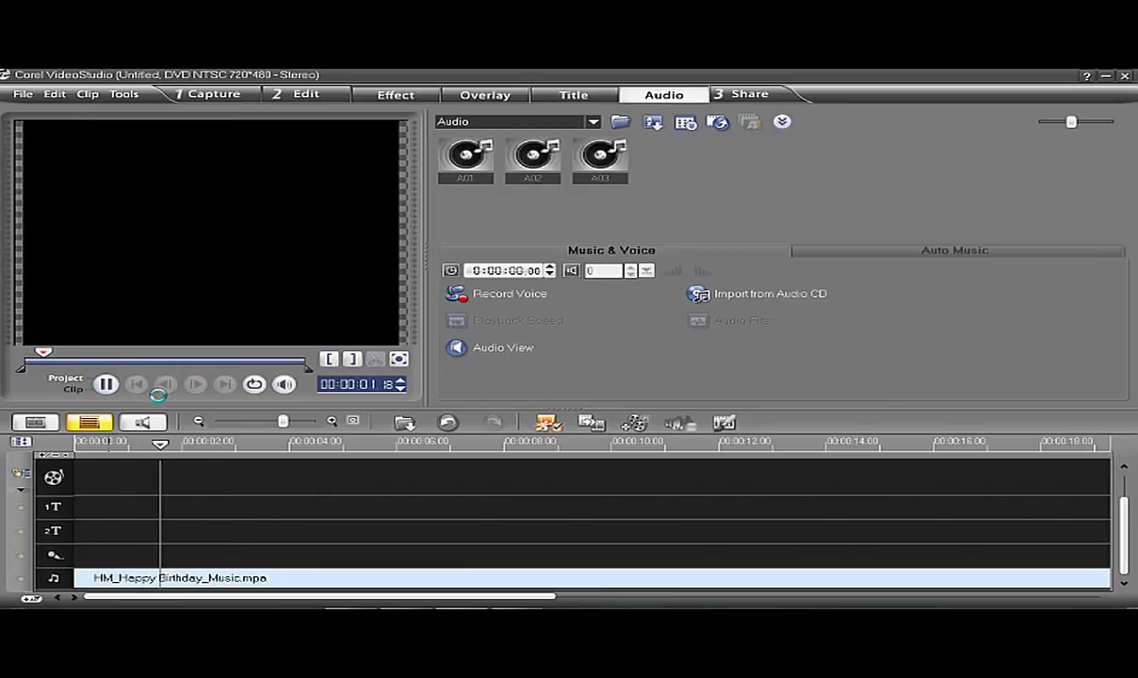
left_click(106, 385)
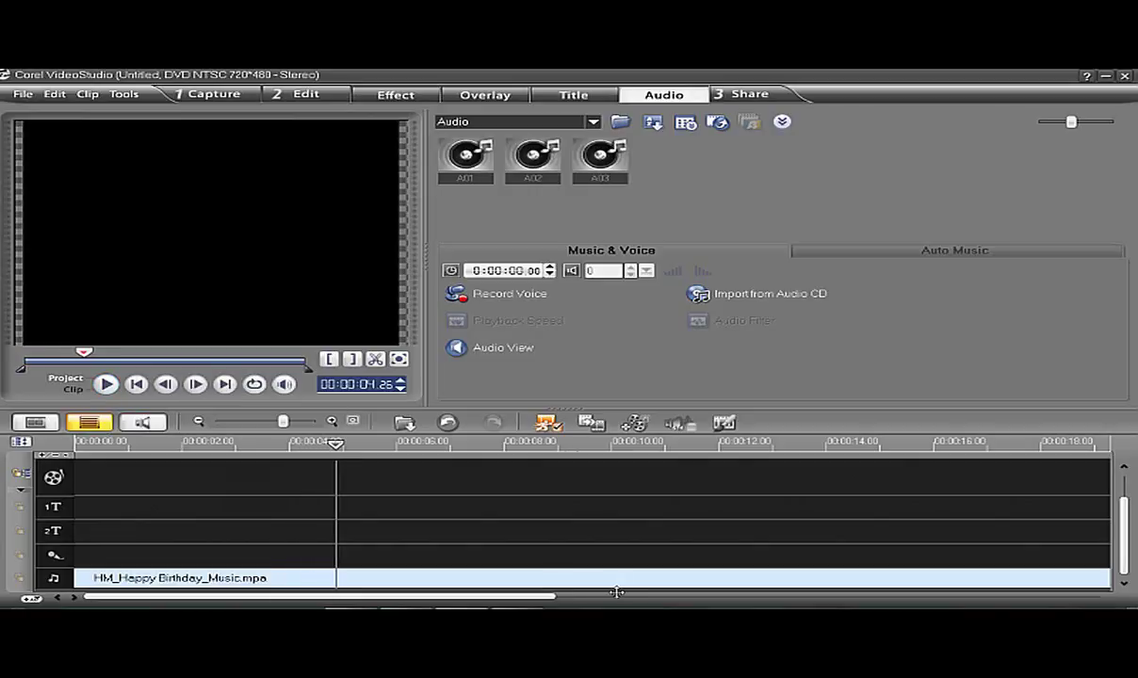
Set the playback speed of the clip on the music track to 120%
left_click(547, 580)
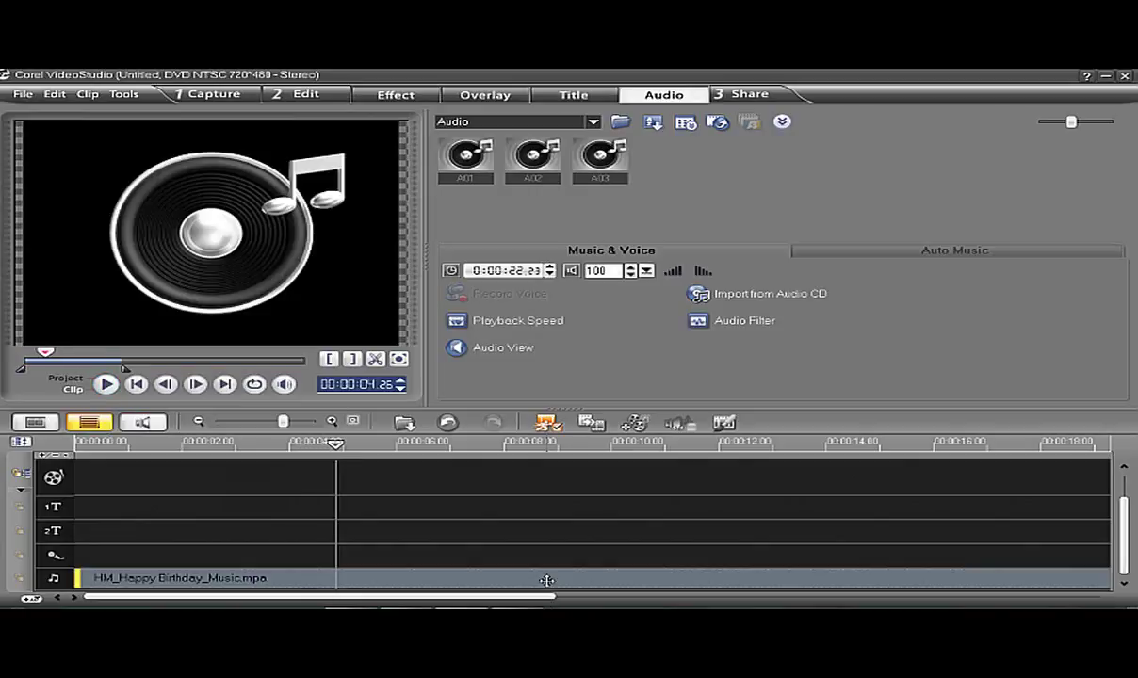
left_click(517, 275)
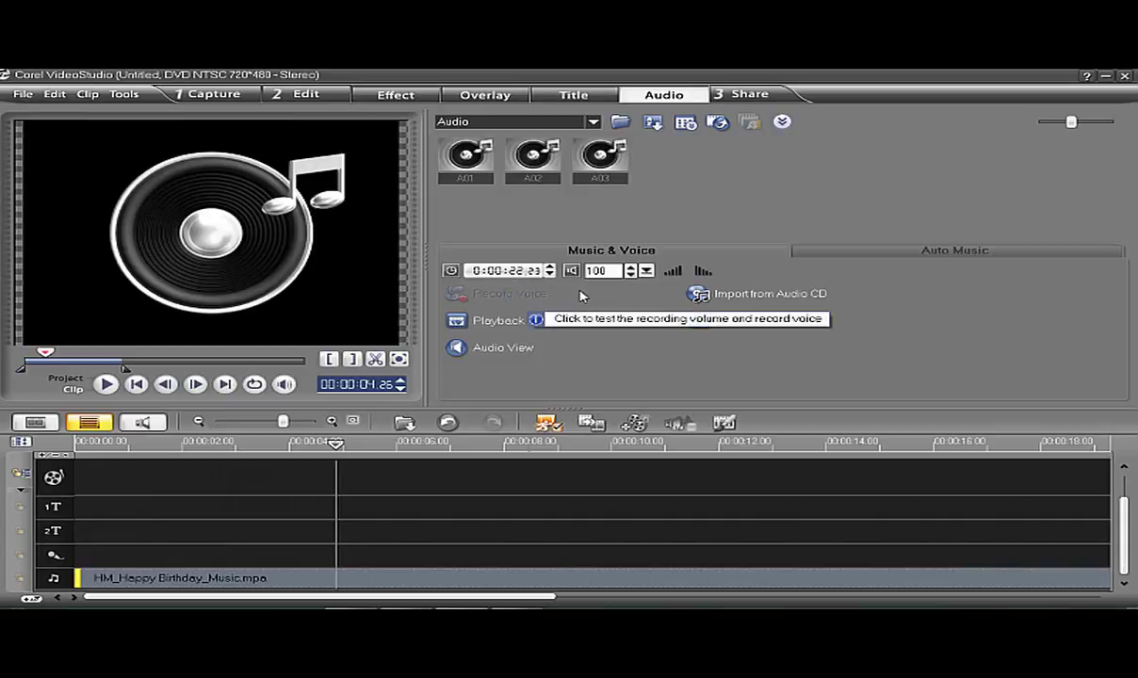
left_click(512, 325)
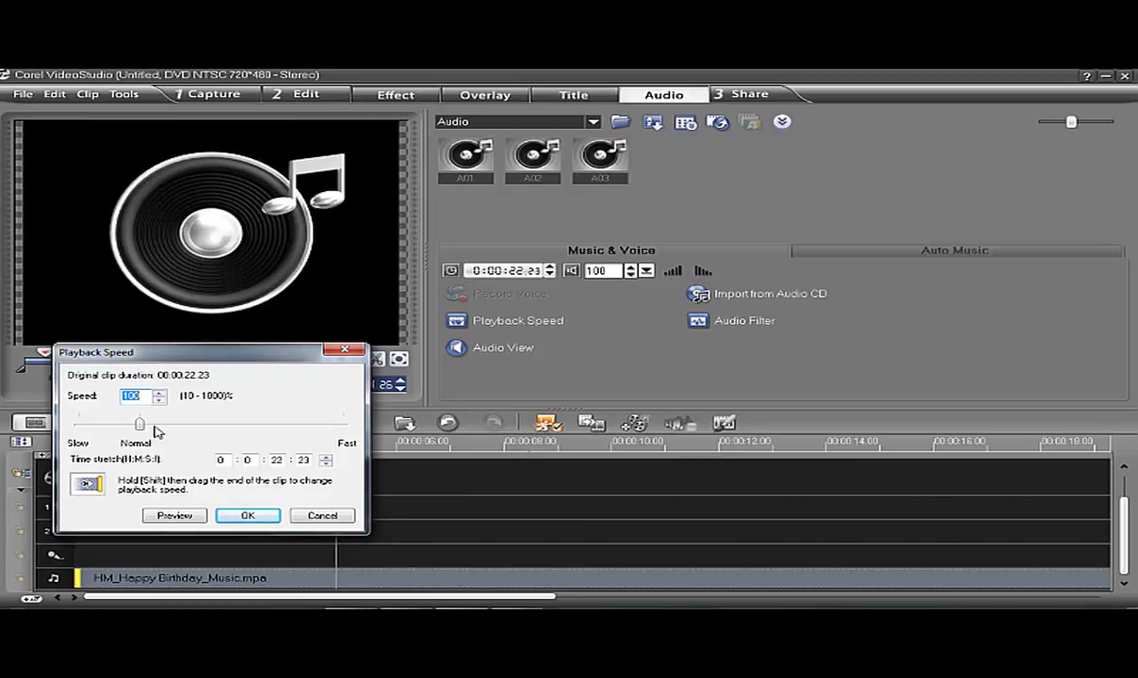
type("120")
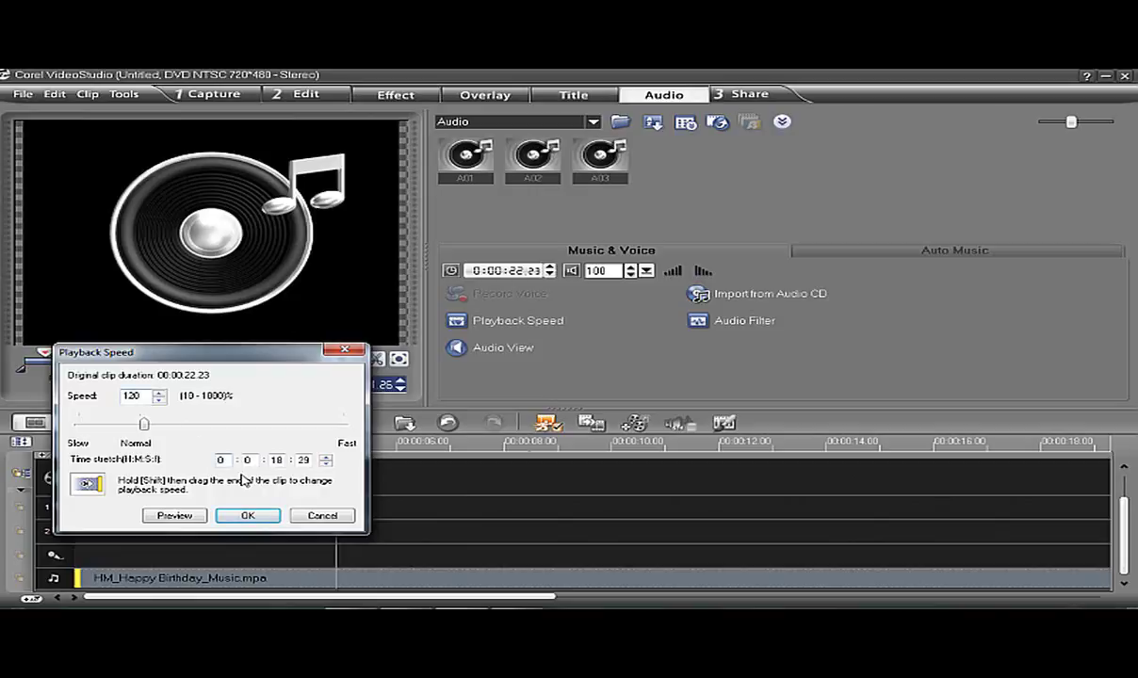
left_click(248, 517)
left_click(248, 517)
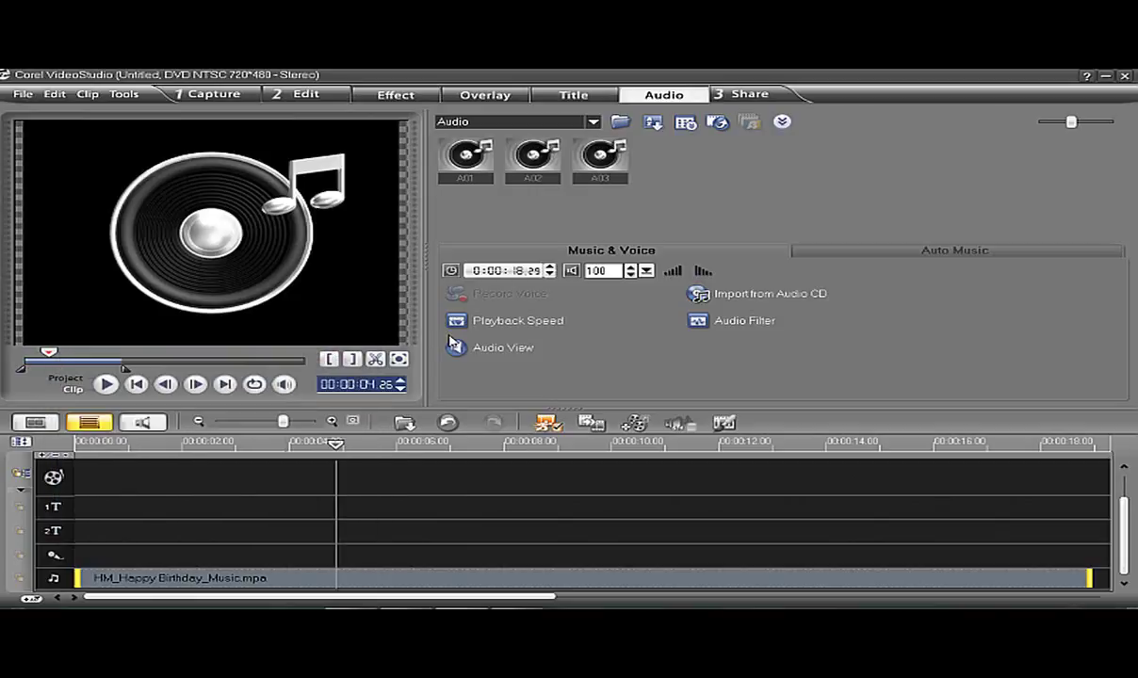
Preview the sped-up music from about two seconds into the timeline and pause playback
left_click(185, 459)
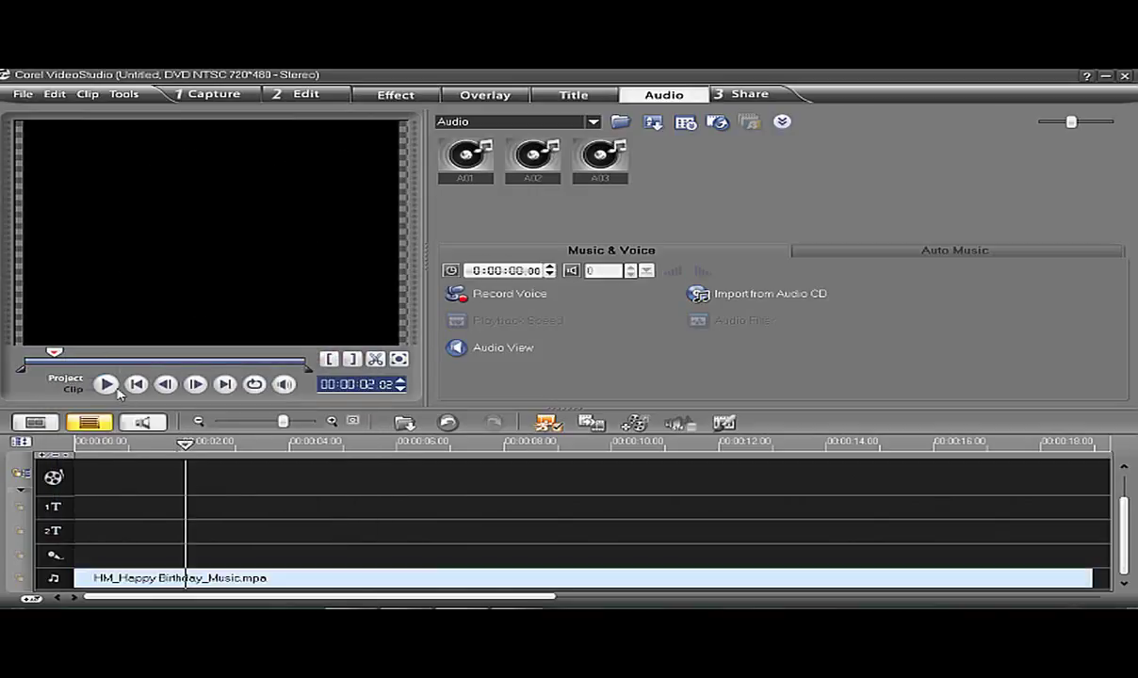
left_click(106, 384)
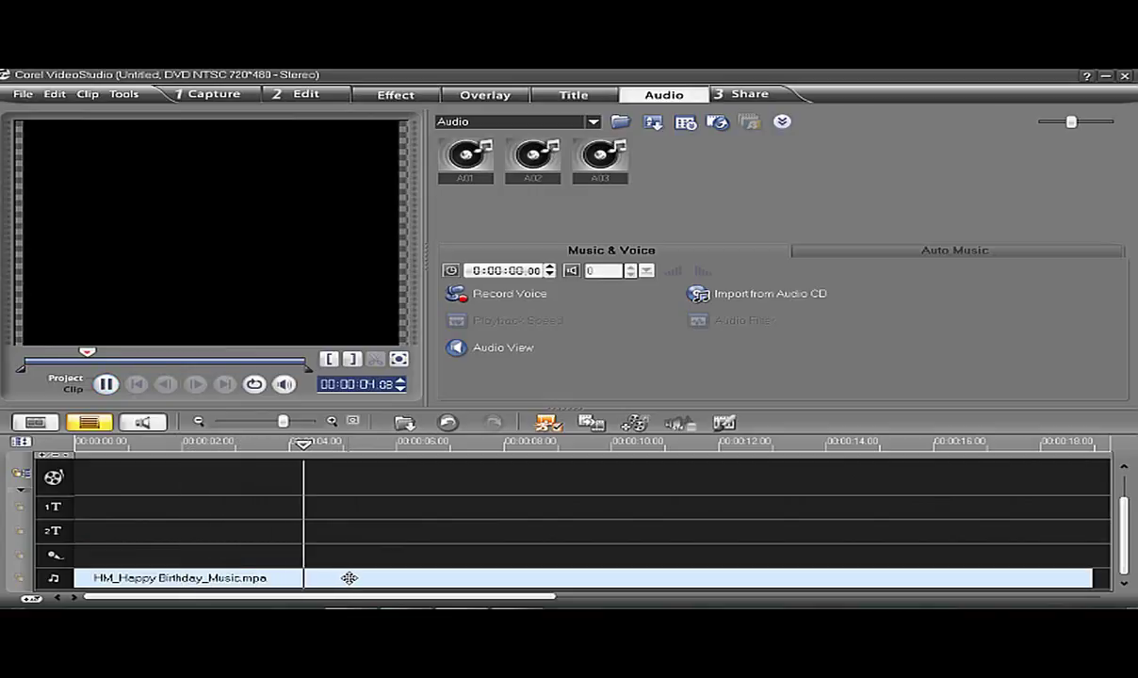
left_click(107, 384)
Check the playback speed settings of the clip on the music track without changing them
left_click_drag(95, 353, 27, 348)
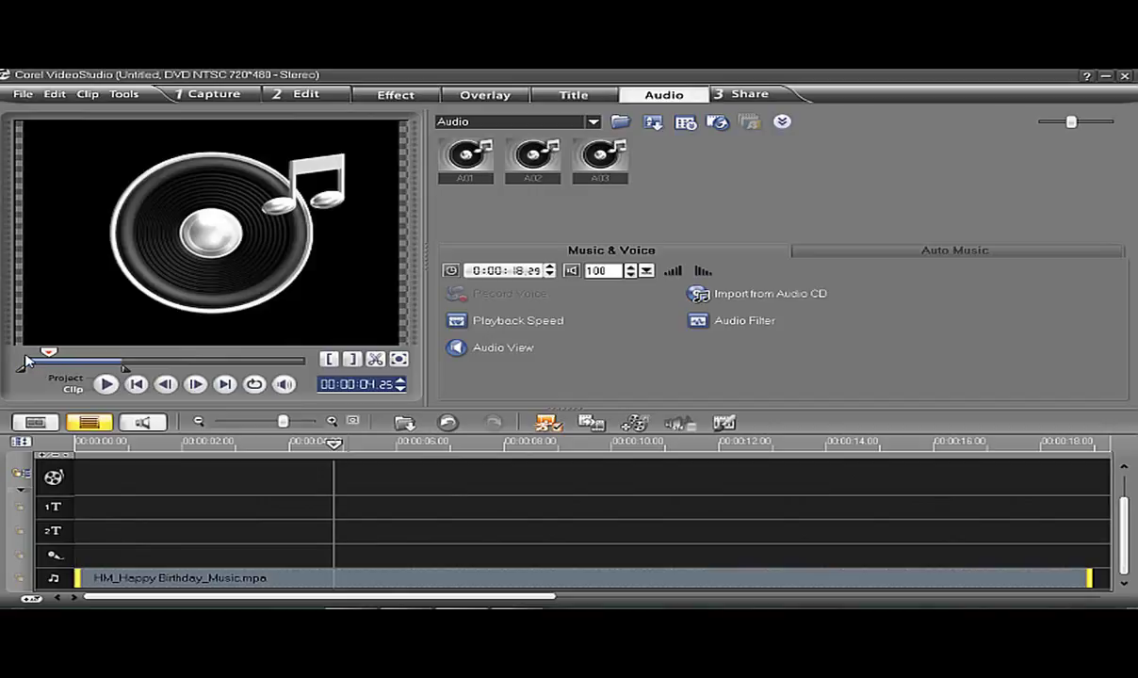
left_click(519, 322)
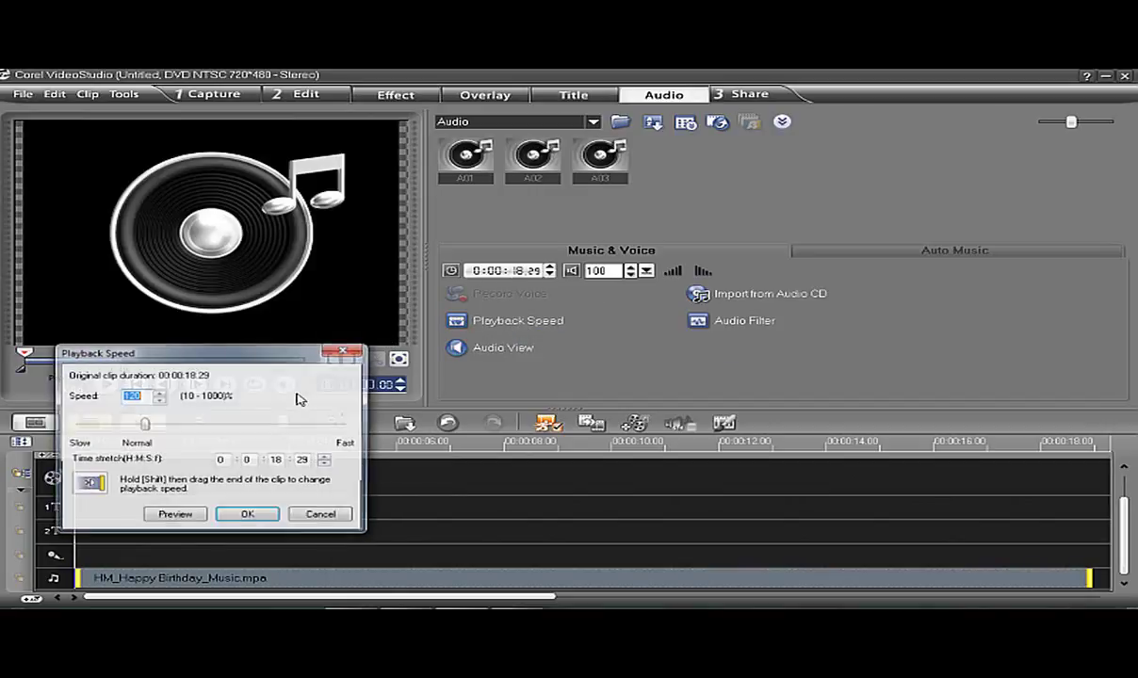
left_click(313, 518)
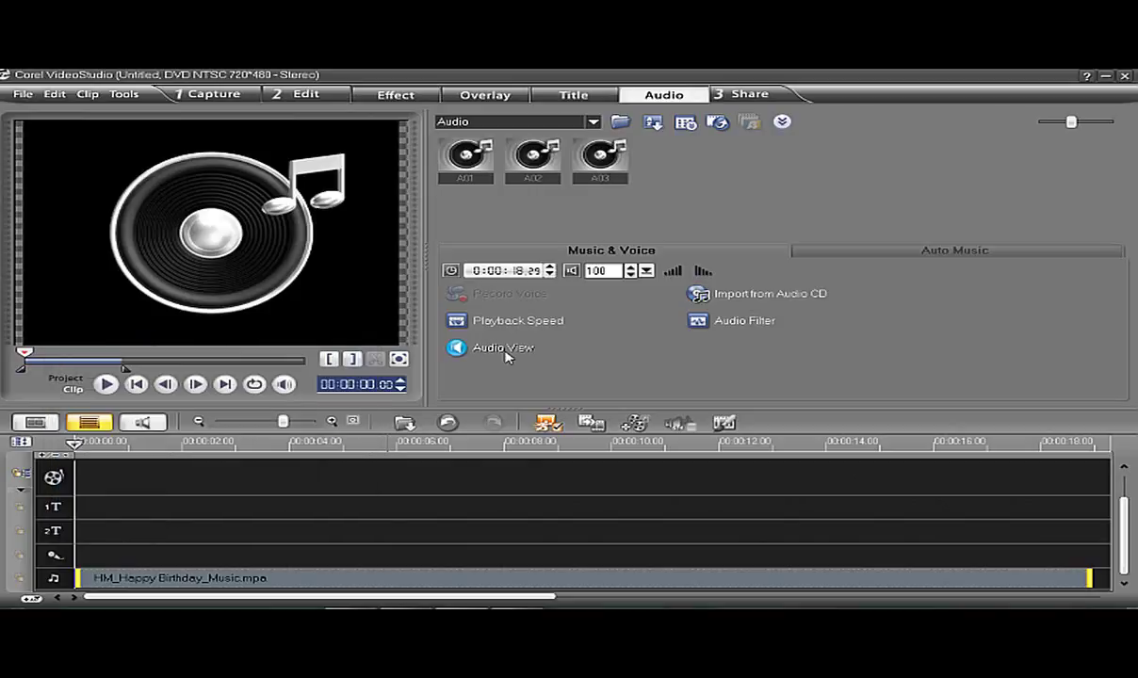
Examine the music clip's waveform and the Surround Sound Mixer in Audio View, and return to the timeline view
left_click(509, 350)
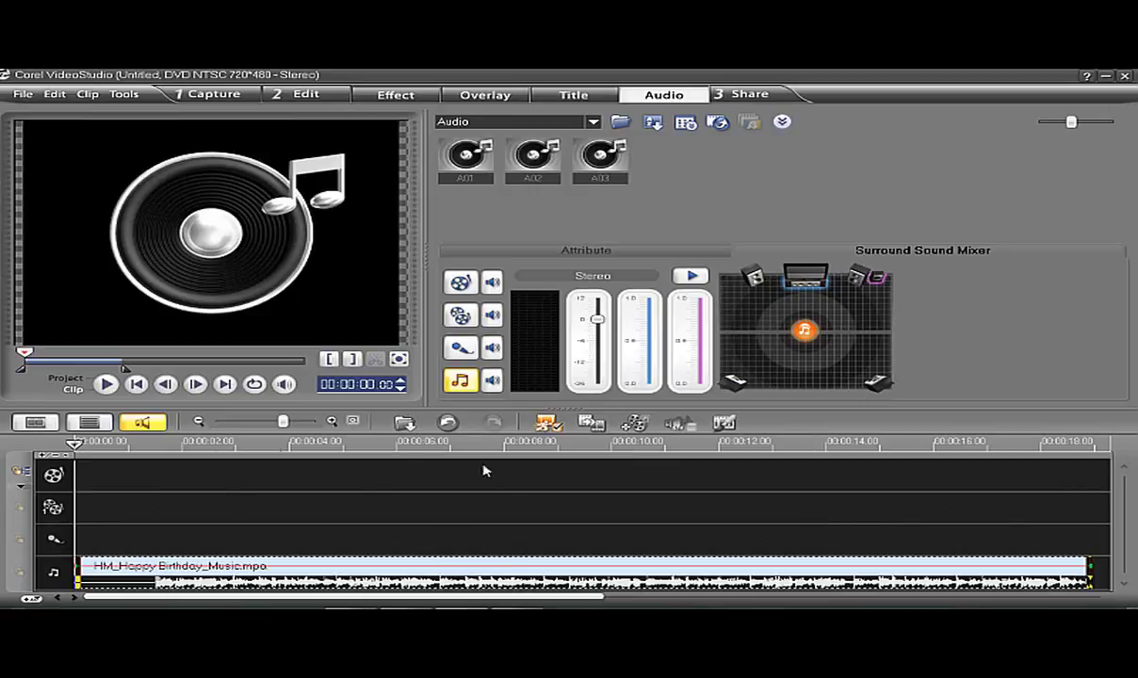
left_click(90, 423)
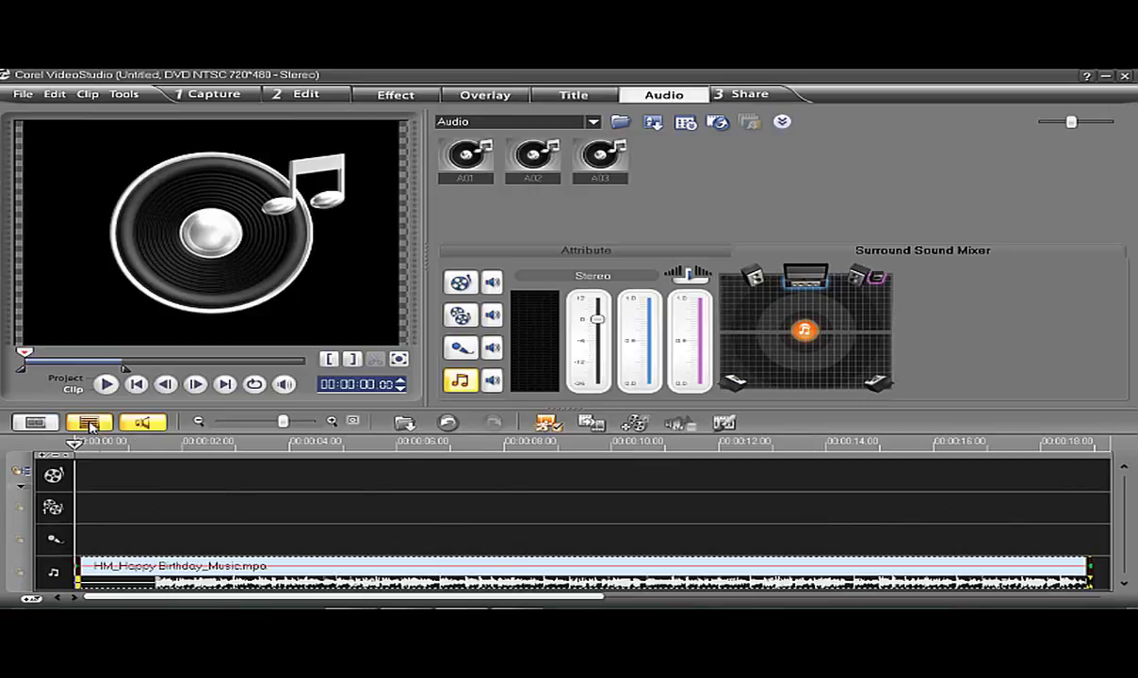
left_click(1124, 584)
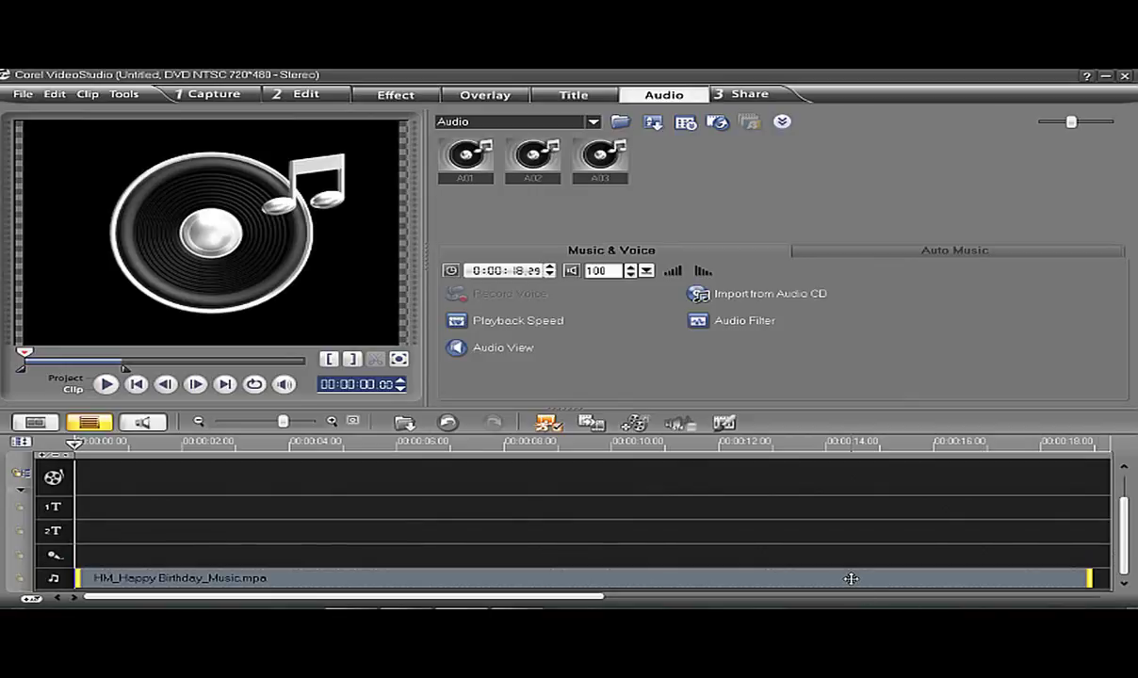
Apply the Long Echo audio filter to the clip on the music track
left_click(740, 324)
left_click(740, 326)
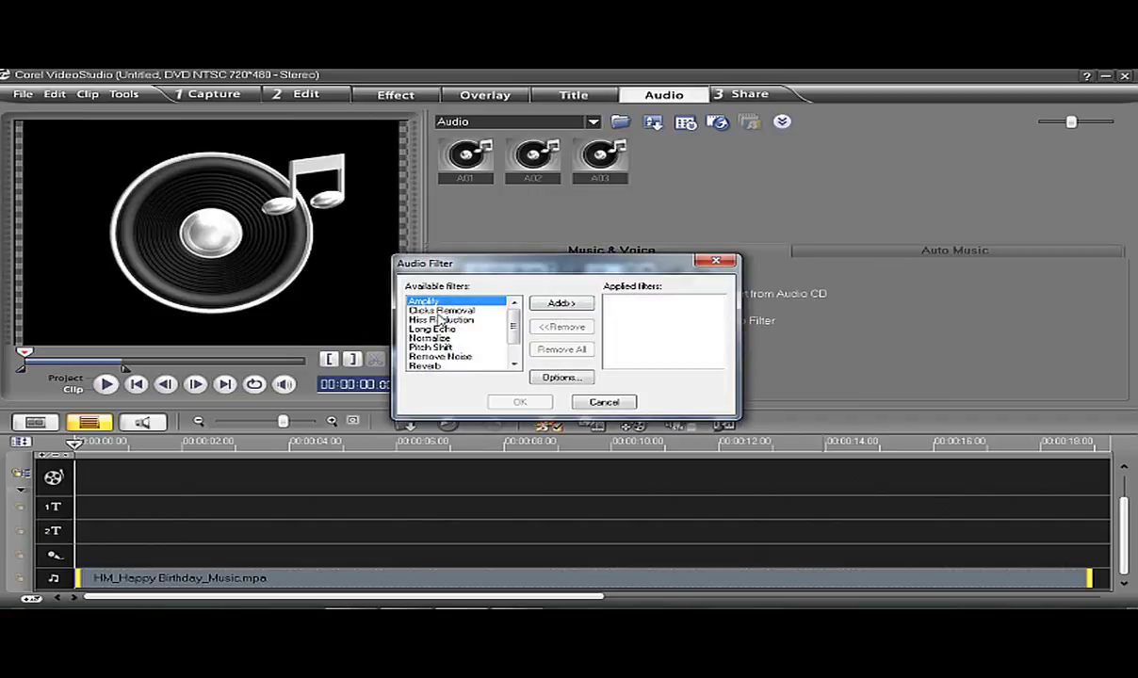
left_click(440, 311)
left_click(441, 321)
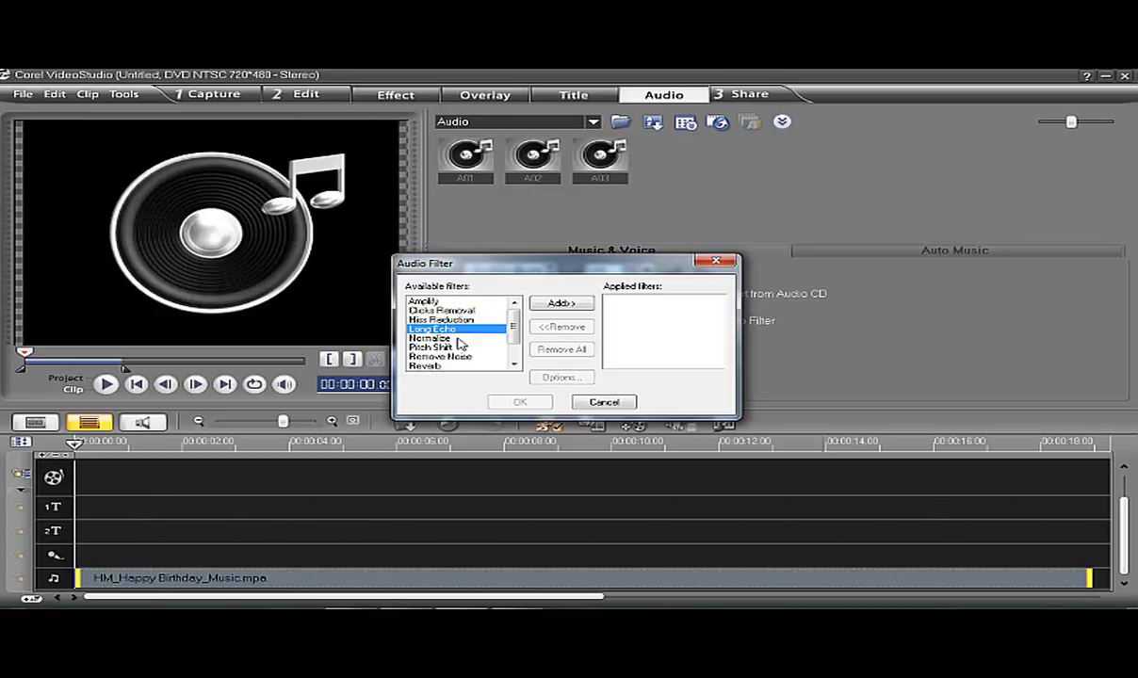
left_click(424, 331)
left_click(560, 306)
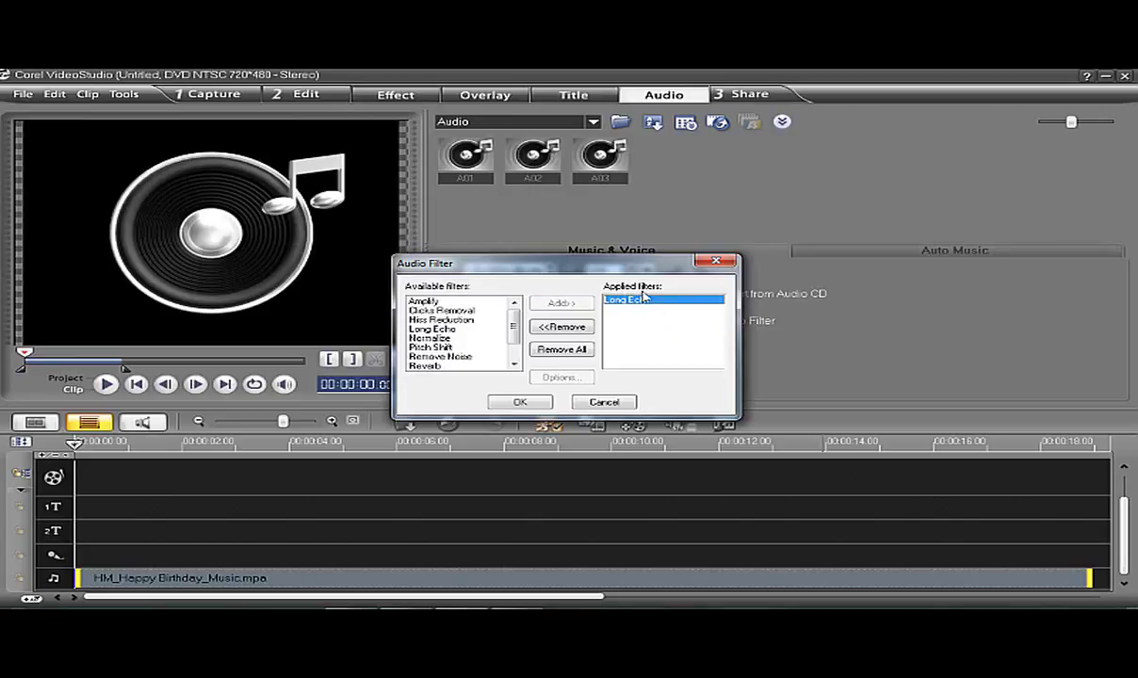
left_click(518, 401)
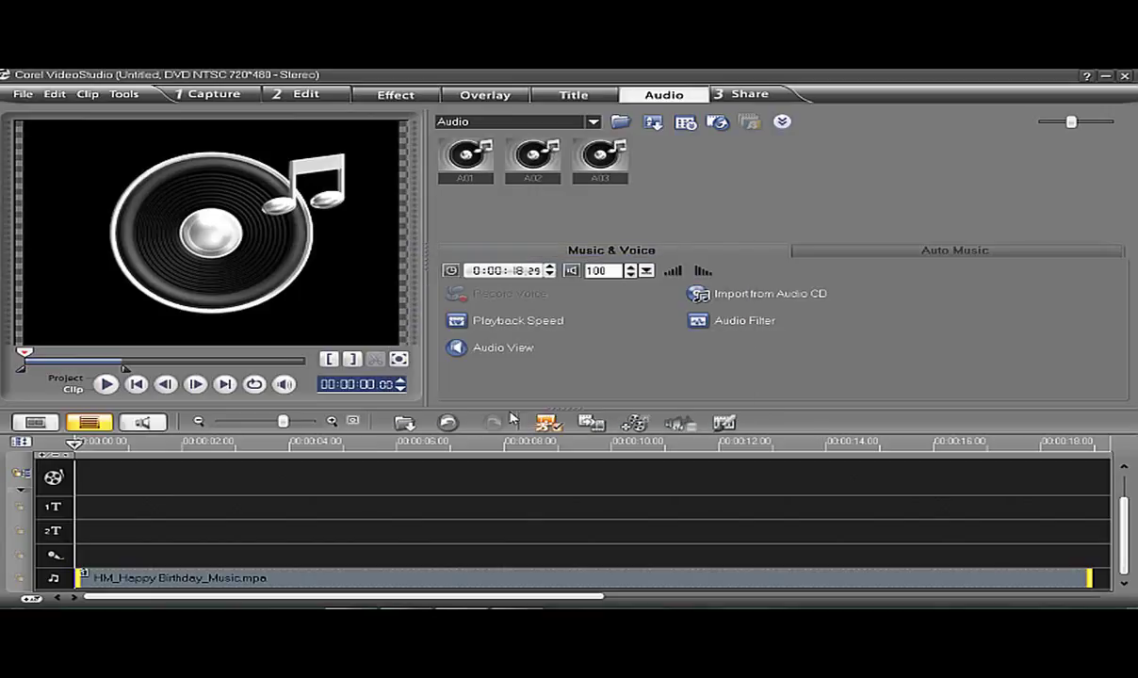
Preview the music with the echo filter from near the beginning of the timeline and stop playback
left_click(162, 565)
left_click(106, 377)
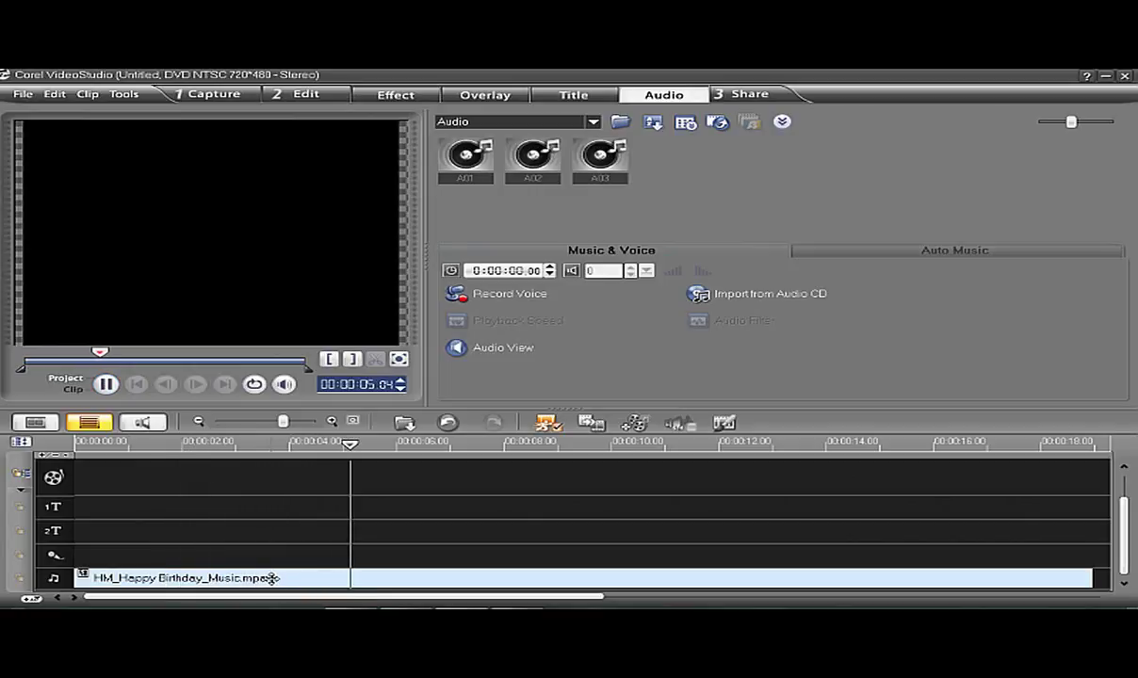
left_click(272, 578)
left_click(257, 497)
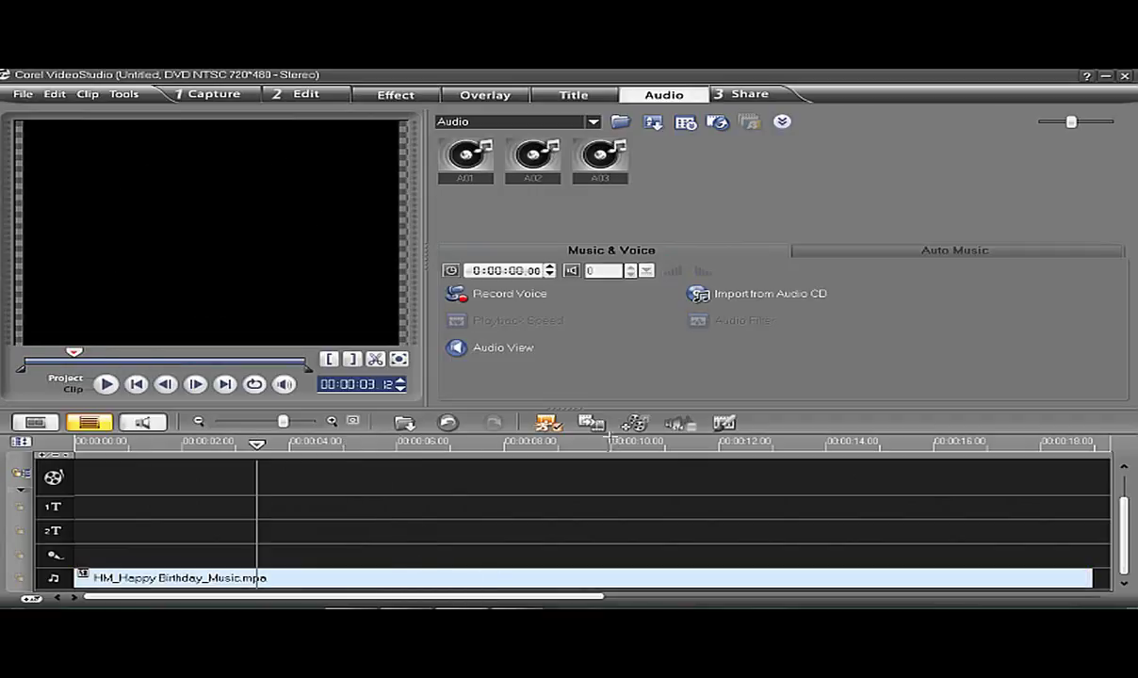
Add the Reverb audio filter with its default options to the music clip, alongside Long Echo
left_click(671, 578)
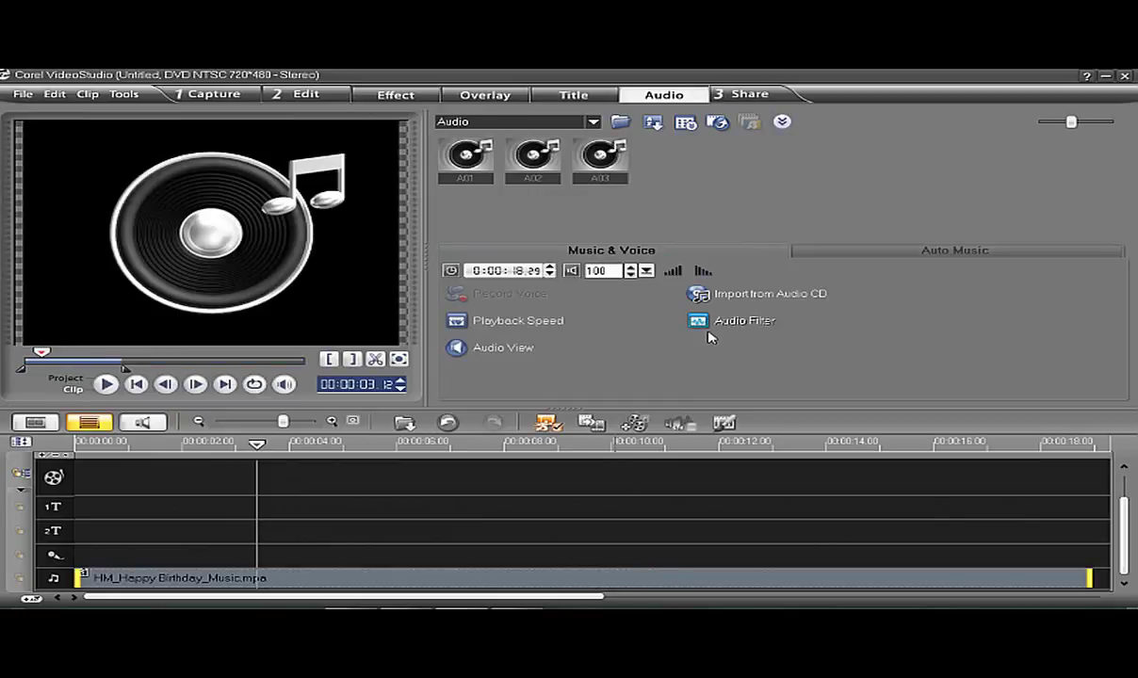
left_click(701, 322)
left_click(426, 366)
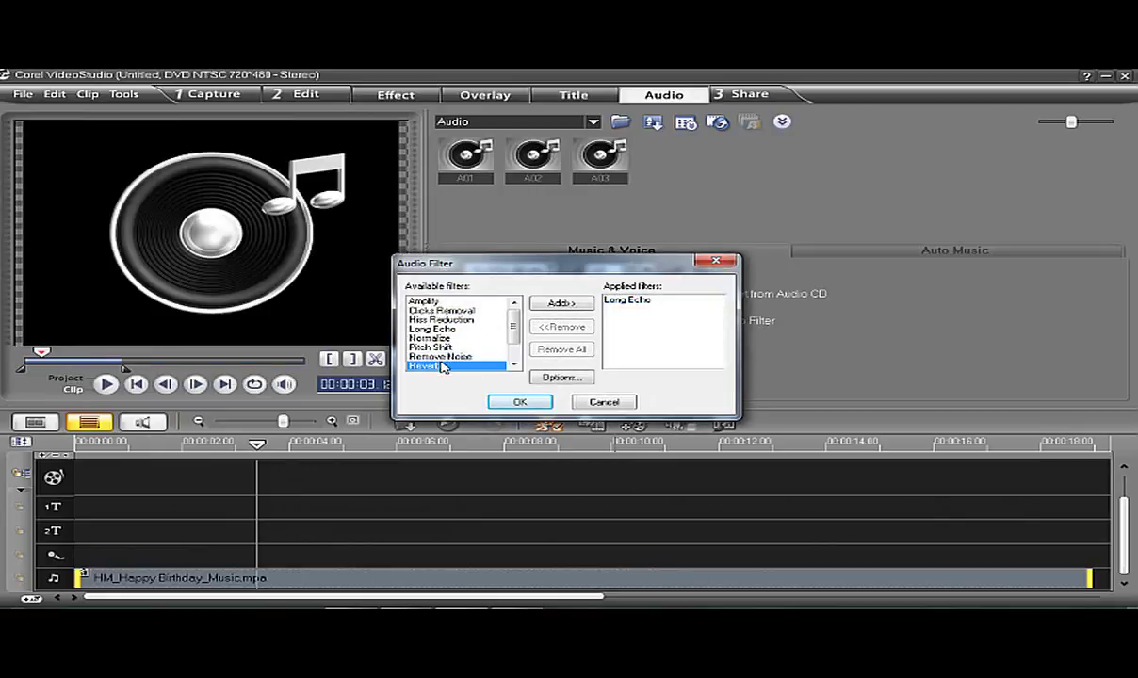
left_click(559, 302)
left_click(556, 377)
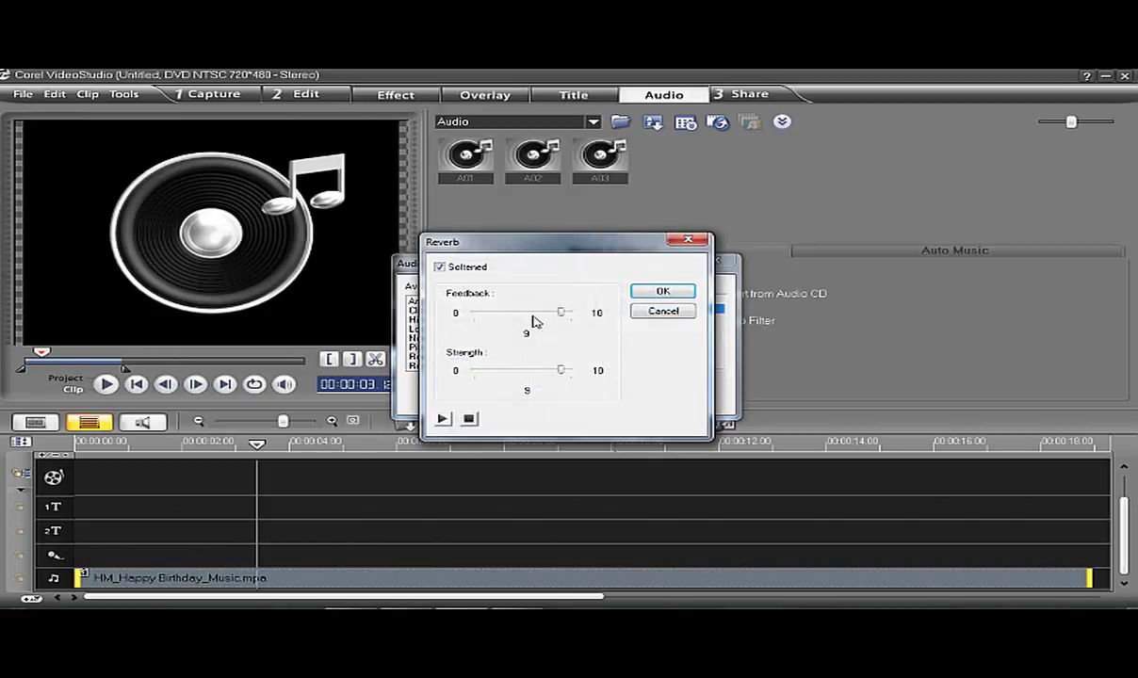
left_click(664, 313)
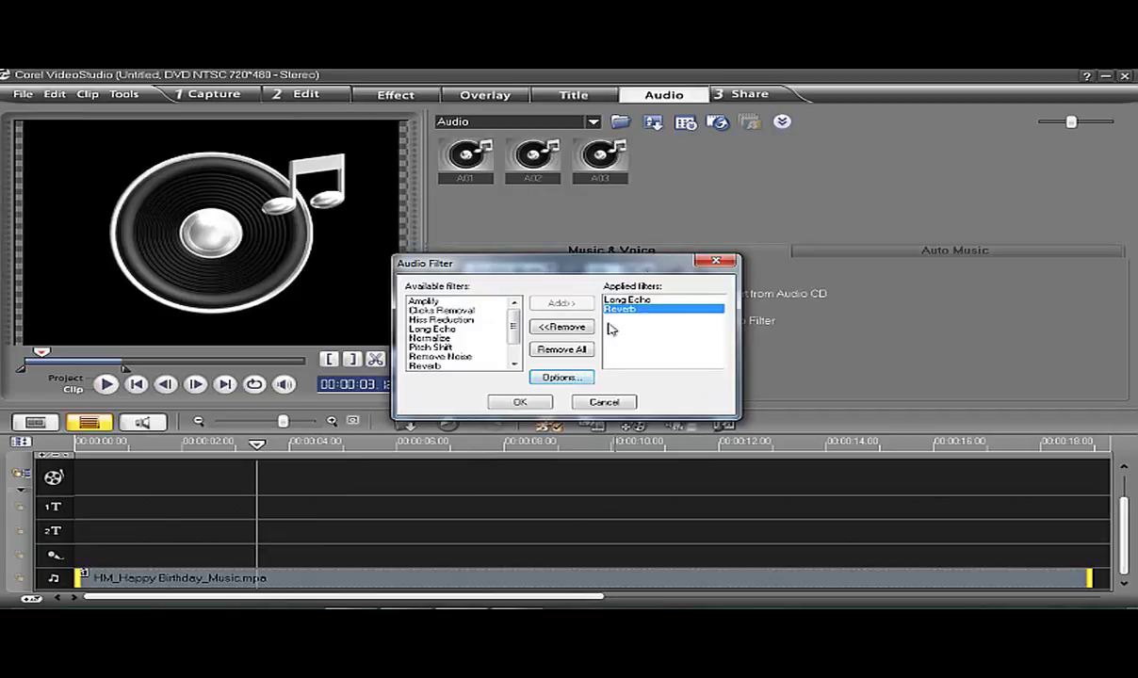
left_click(516, 403)
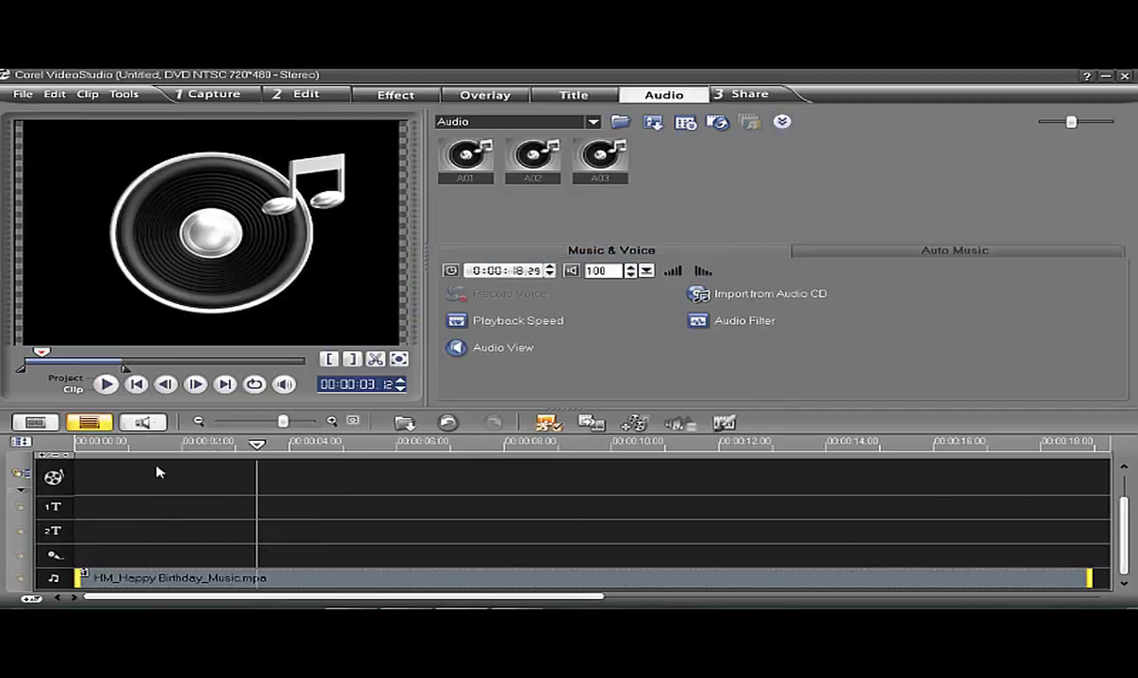
Preview the music with both filters from about two seconds into the timeline and pause playback
left_click(196, 495)
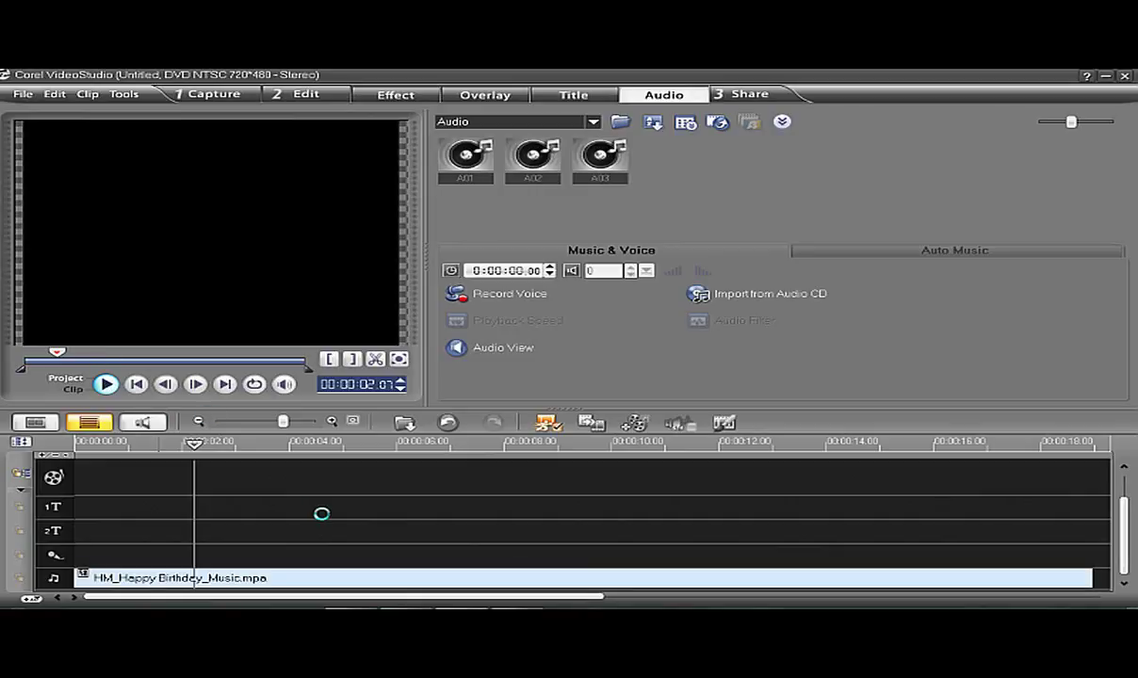
left_click(107, 384)
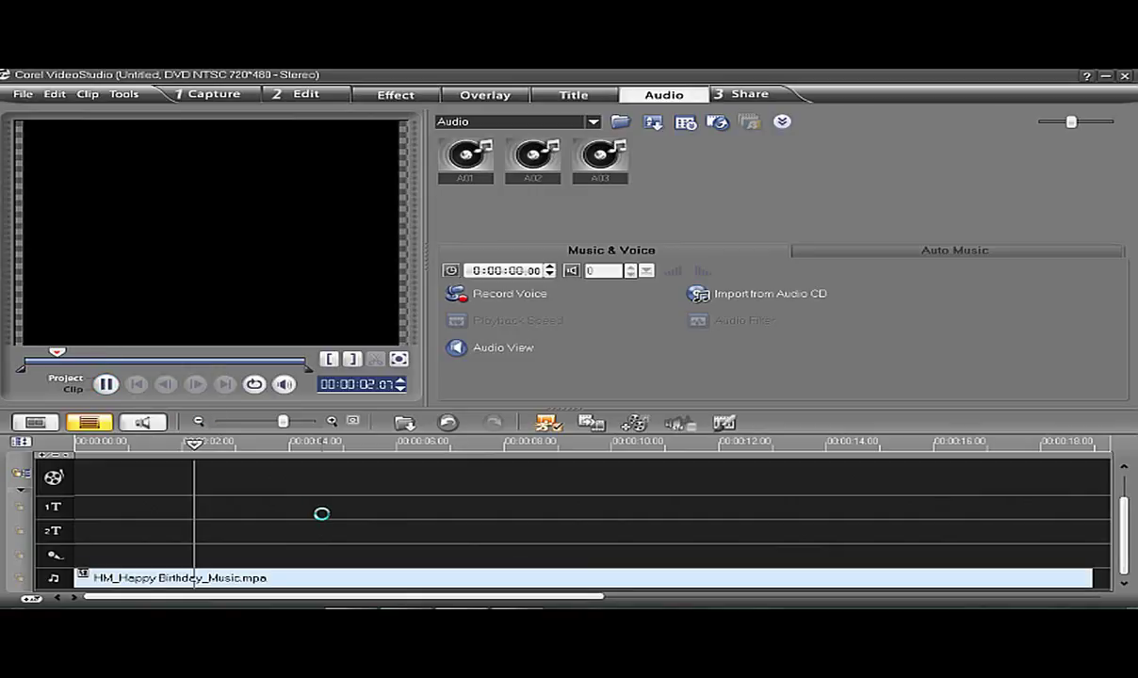
left_click(107, 384)
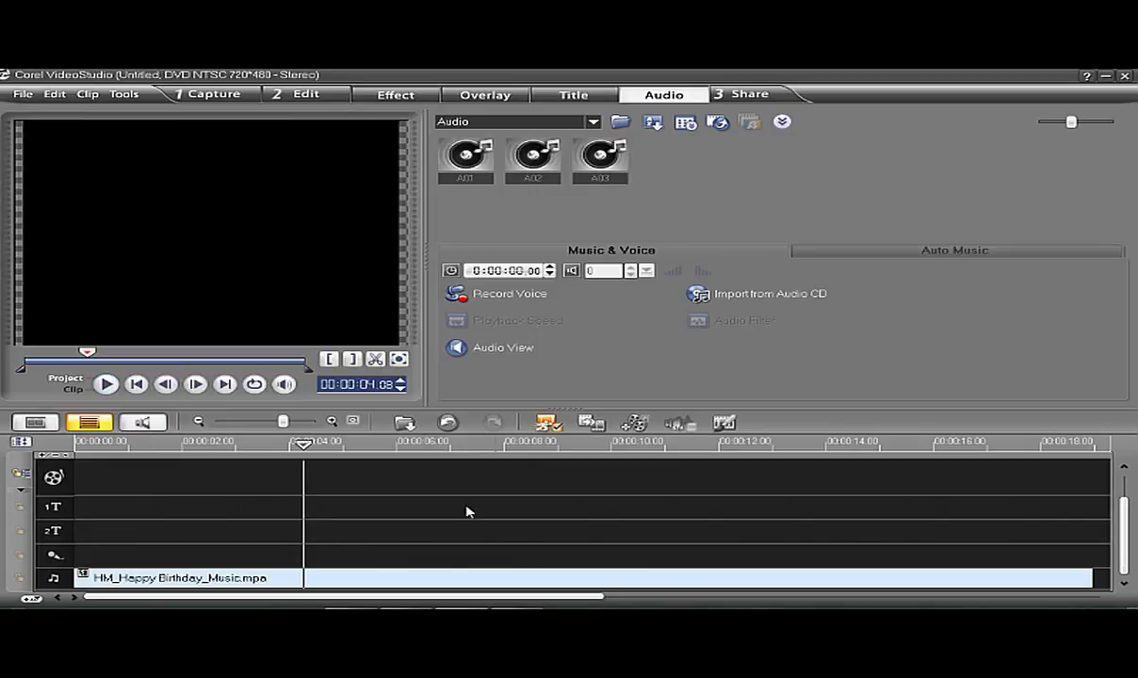
Record a voice clip of about five seconds onto the voice track, starting at 00:00:01.03
left_click(589, 580)
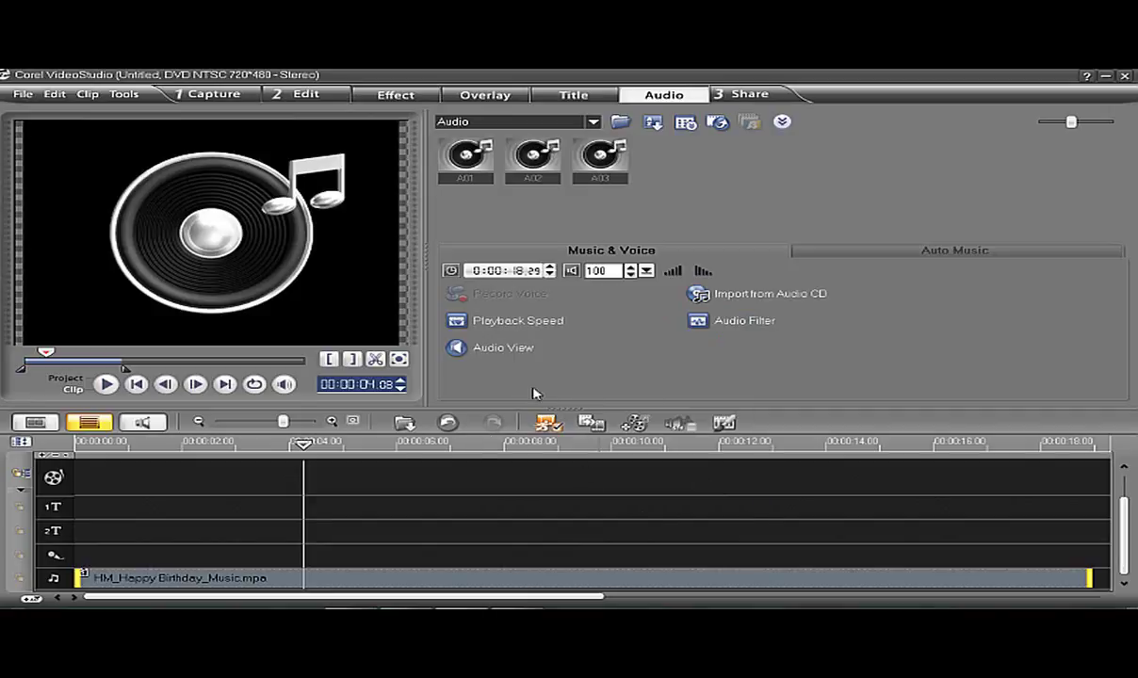
left_click(135, 554)
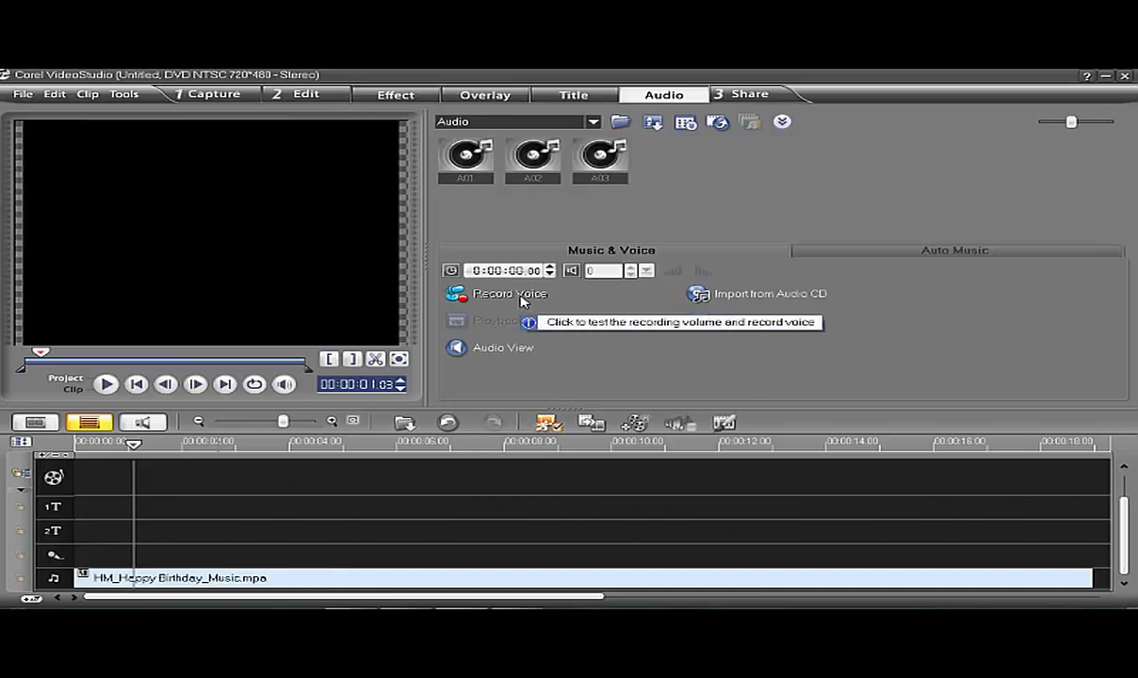
left_click(521, 300)
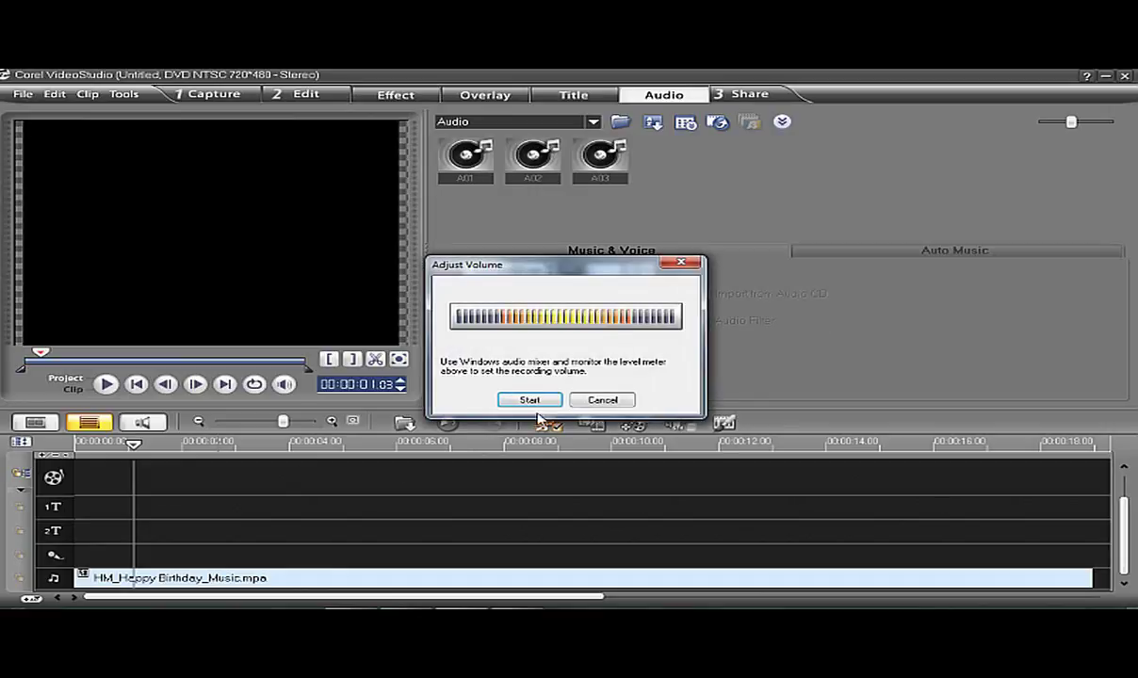
left_click(530, 401)
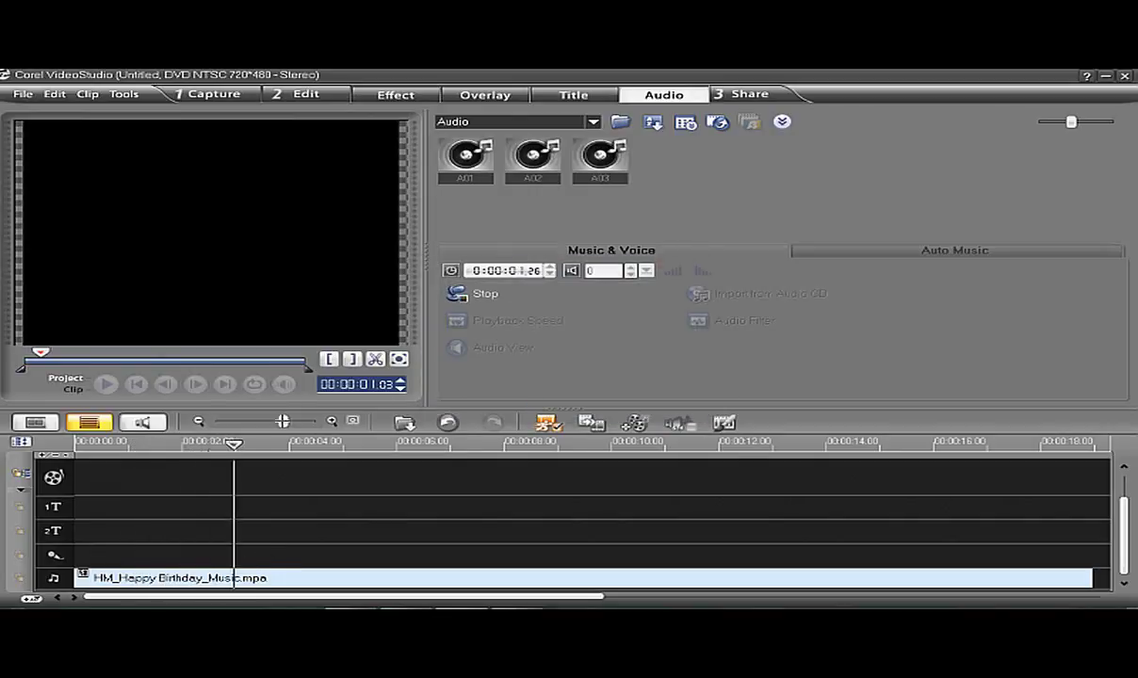
left_click(487, 295)
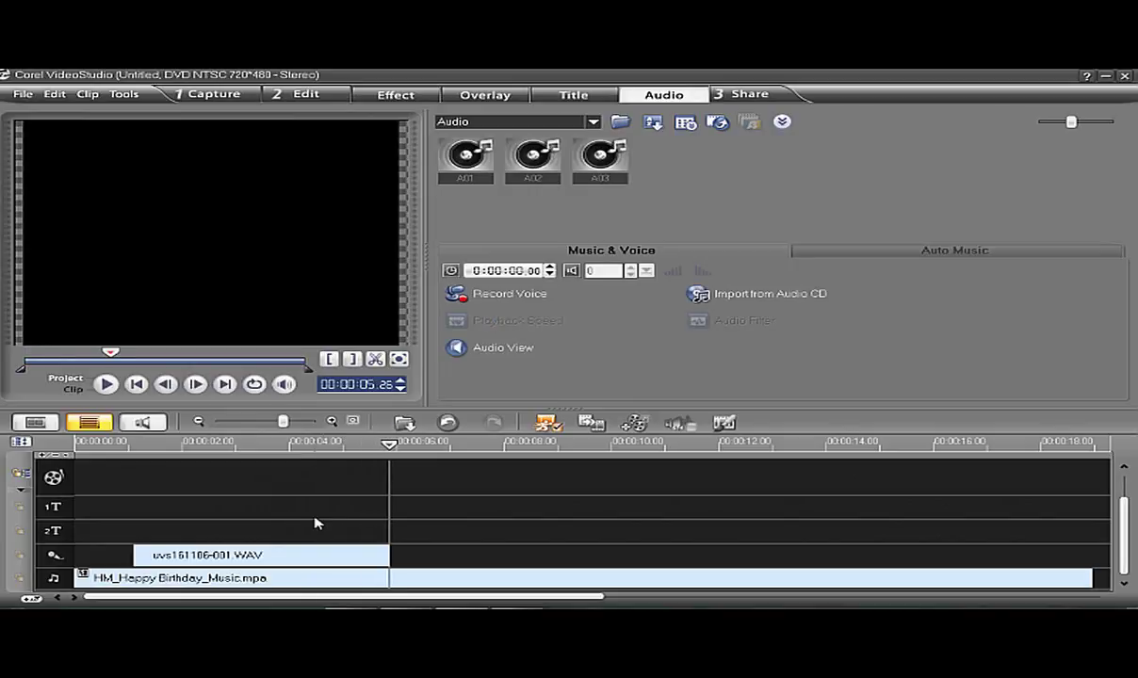
Play the recorded clip on the voice track from its start and pause it
left_click(145, 554)
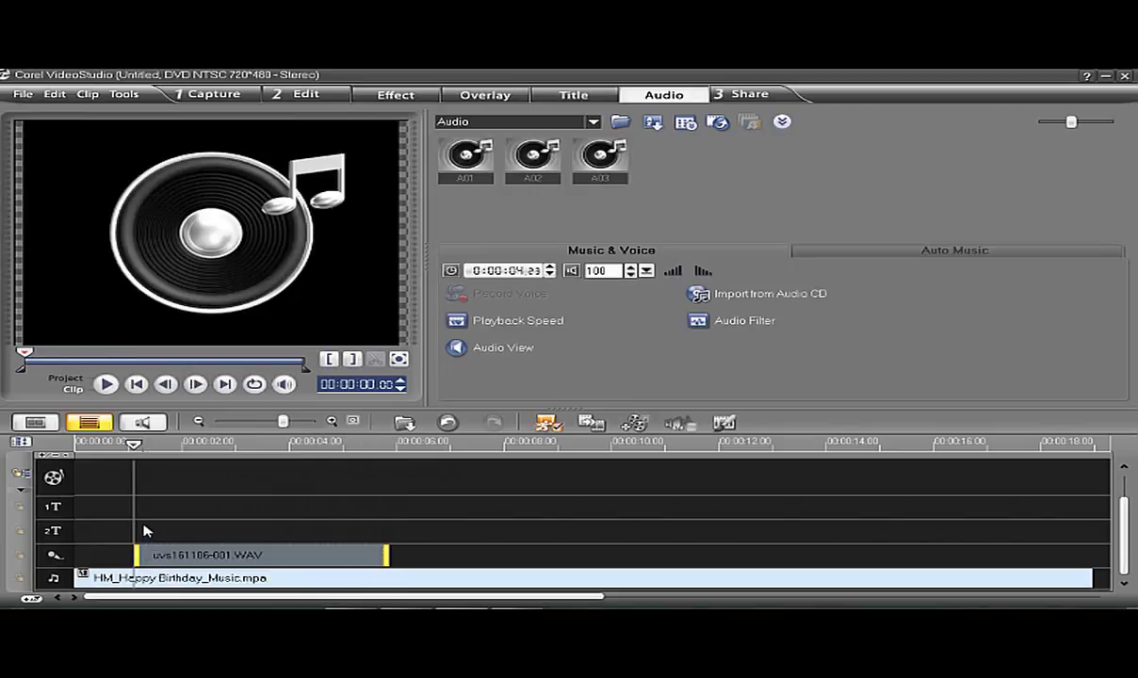
left_click(105, 386)
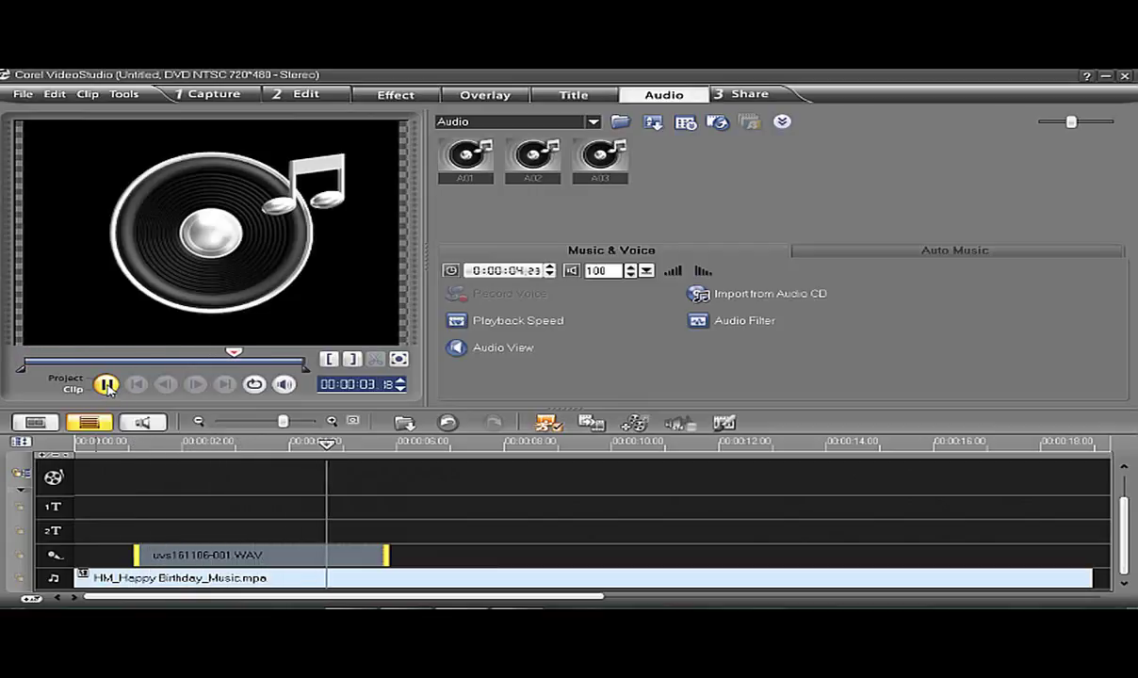
key("space")
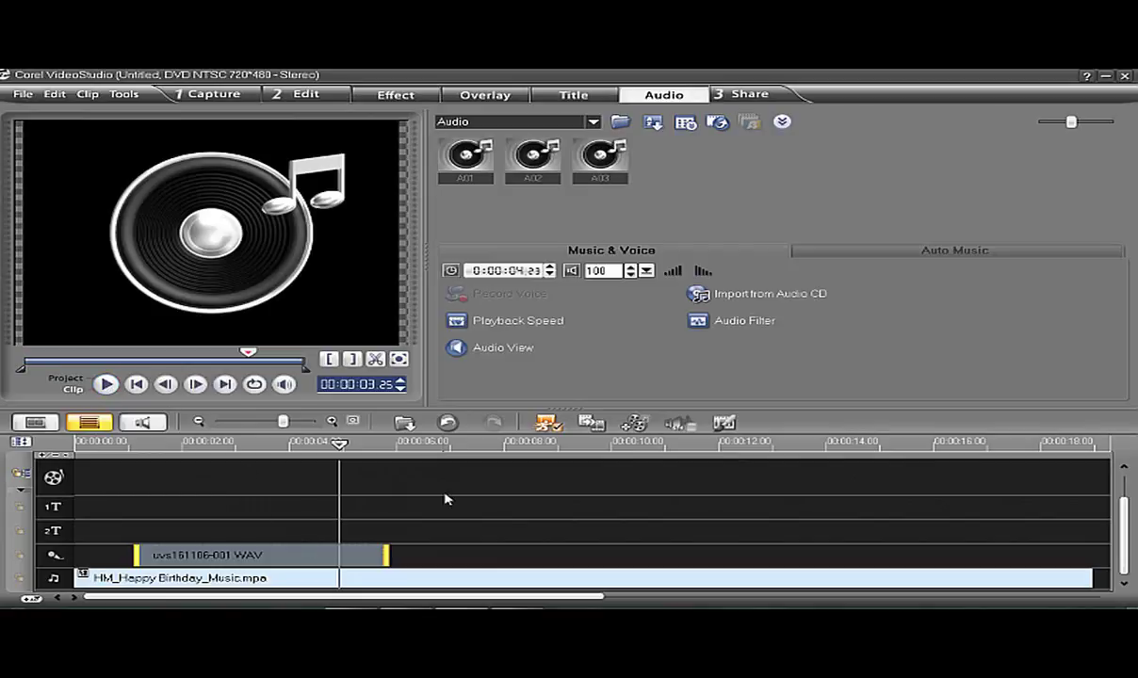
Set the volume of the clip on the music track to 112 and turn on its fade-in
left_click(347, 579)
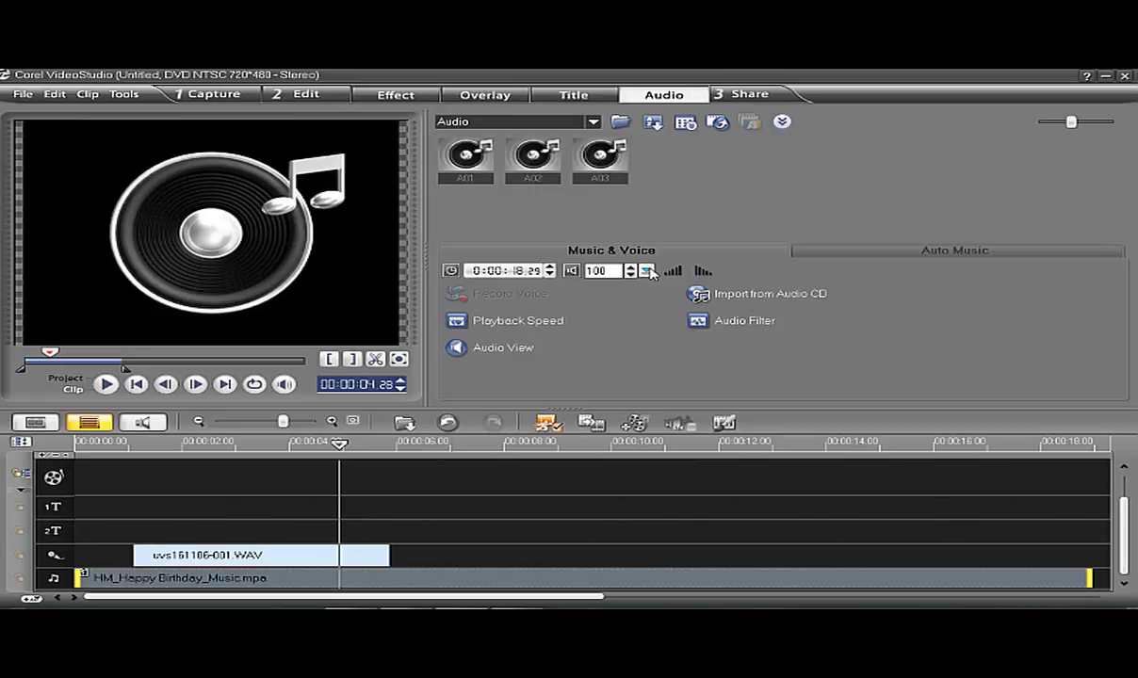
left_click(648, 271)
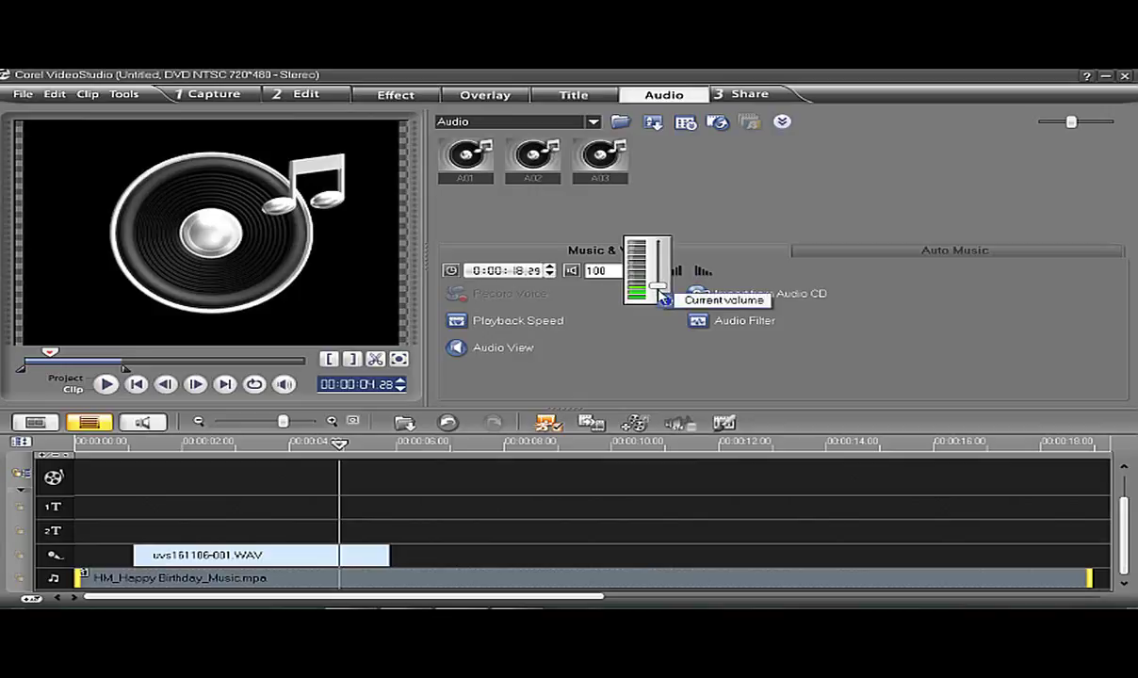
mouse_move(661, 286)
left_mouse_down()
mouse_move(662, 242)
mouse_move(657, 287)
left_mouse_up()
left_click(736, 209)
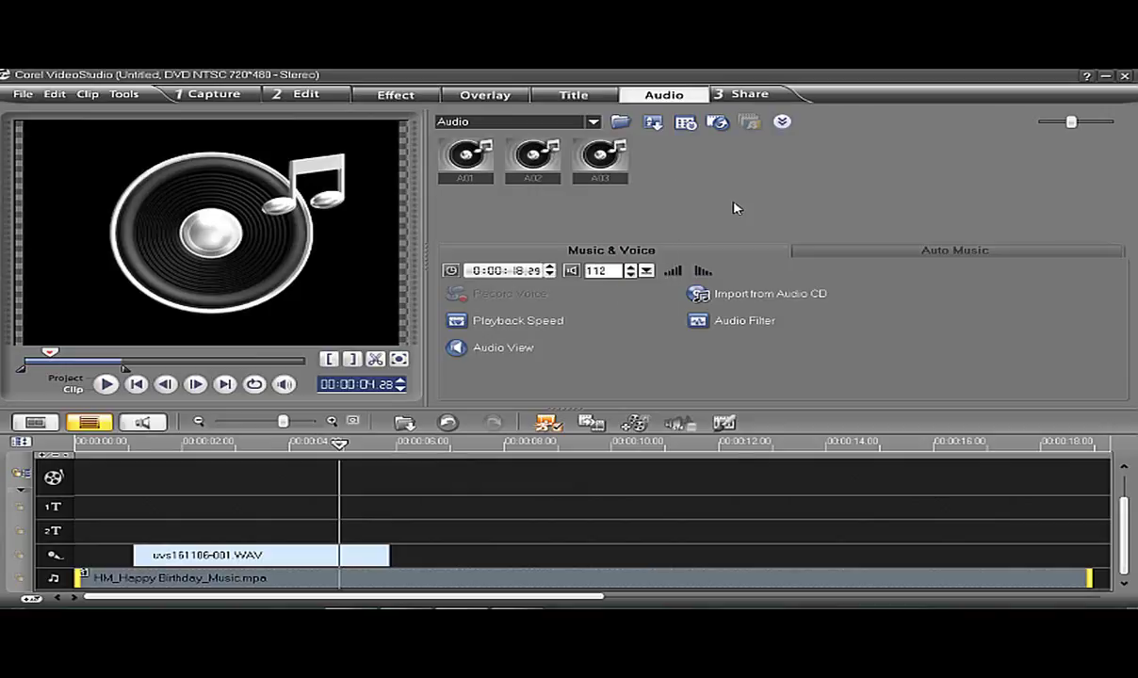
left_click(682, 272)
View the Auto Music options and return to the Music & Voice settings
left_click(842, 253)
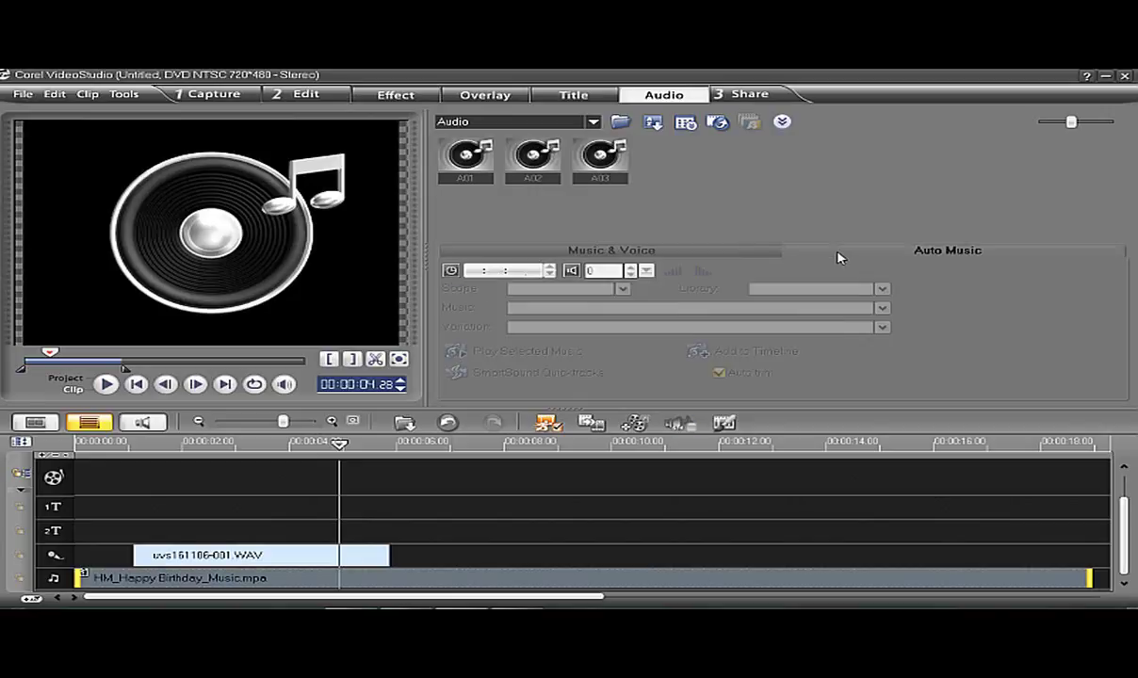
left_click(682, 251)
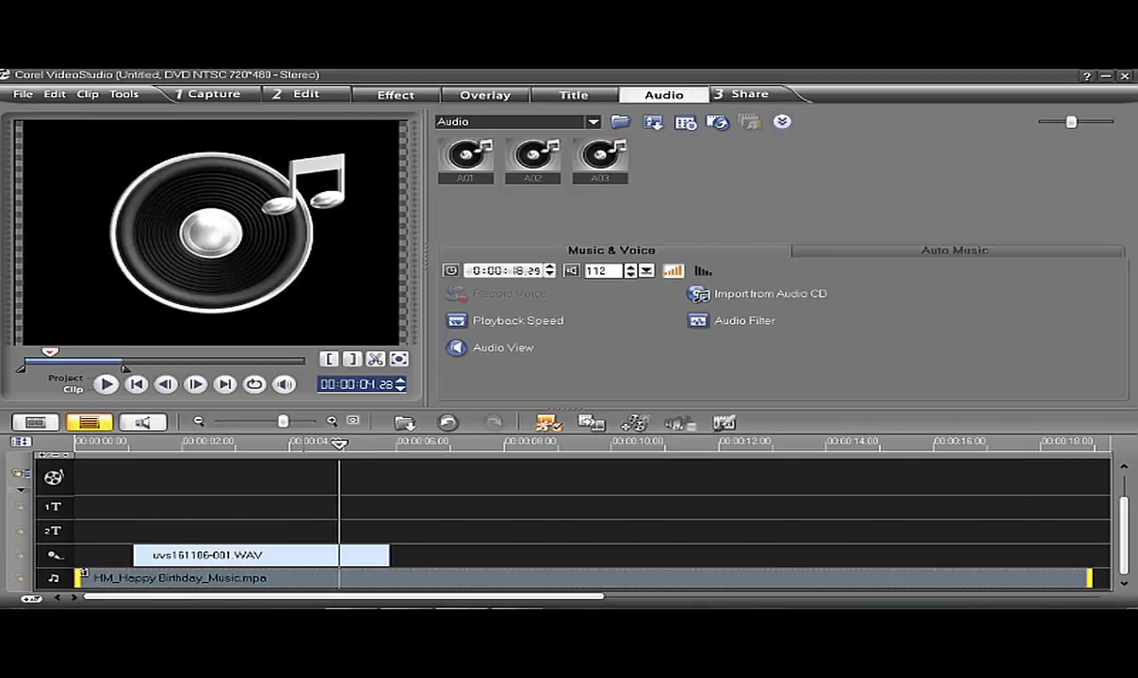